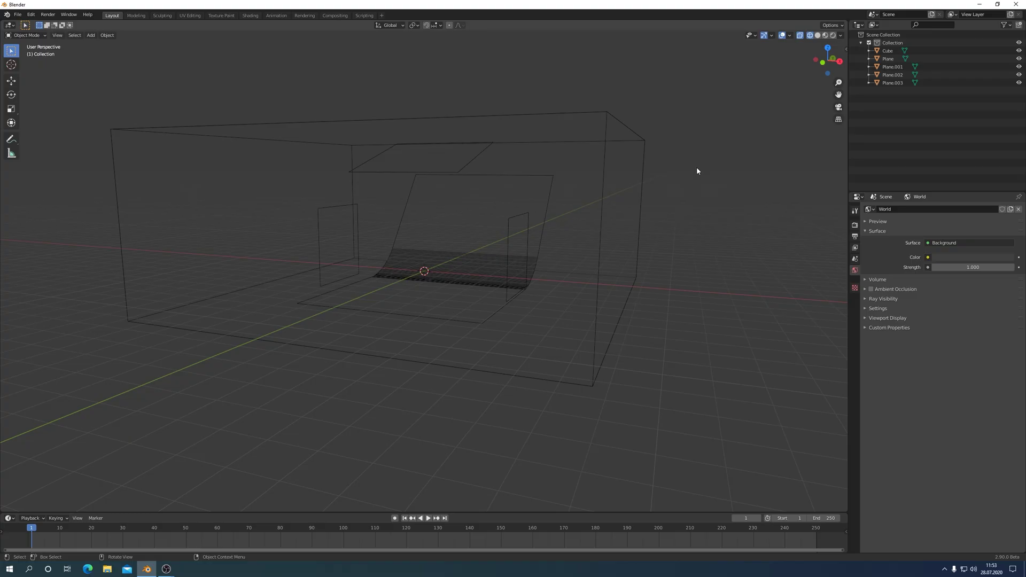
Show the Cycles render settings: 128 render samples, 32 viewport samples, denoising on.
left_click(855, 227)
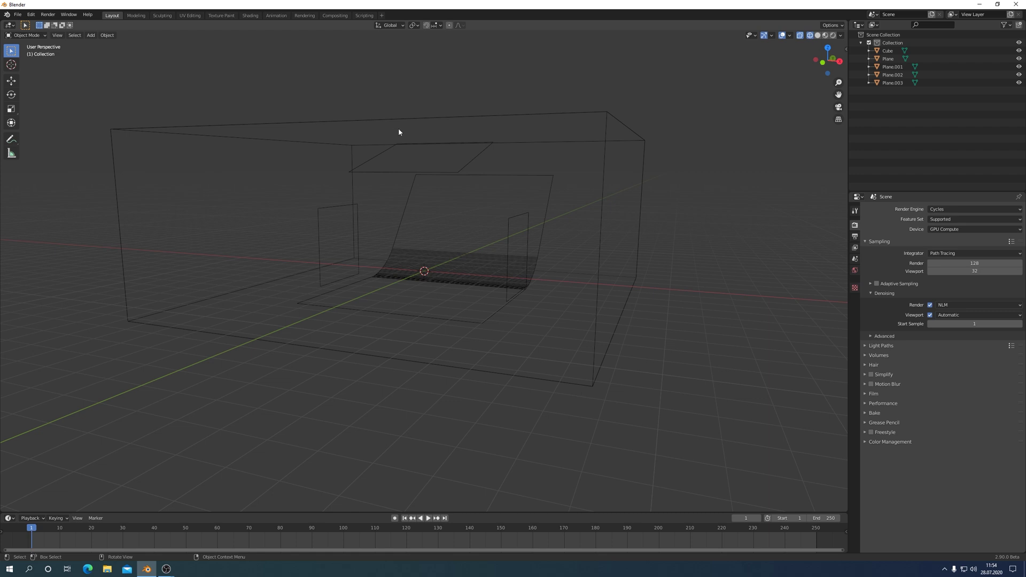
Inspect the set's planes and show Plane.002's pink Emission material at strength 1.000.
left_click(397, 313)
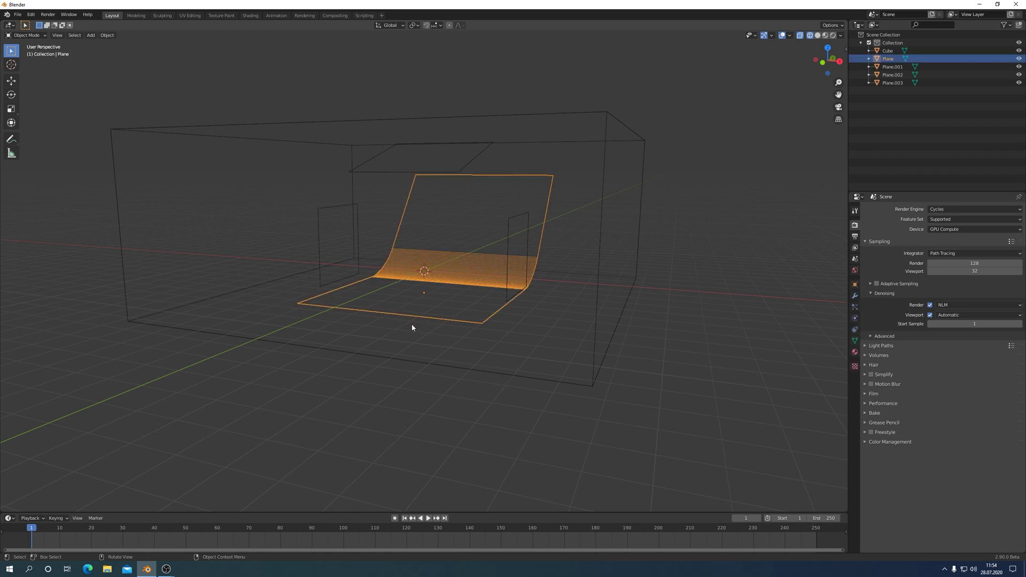
left_click(332, 208)
left_click(379, 172)
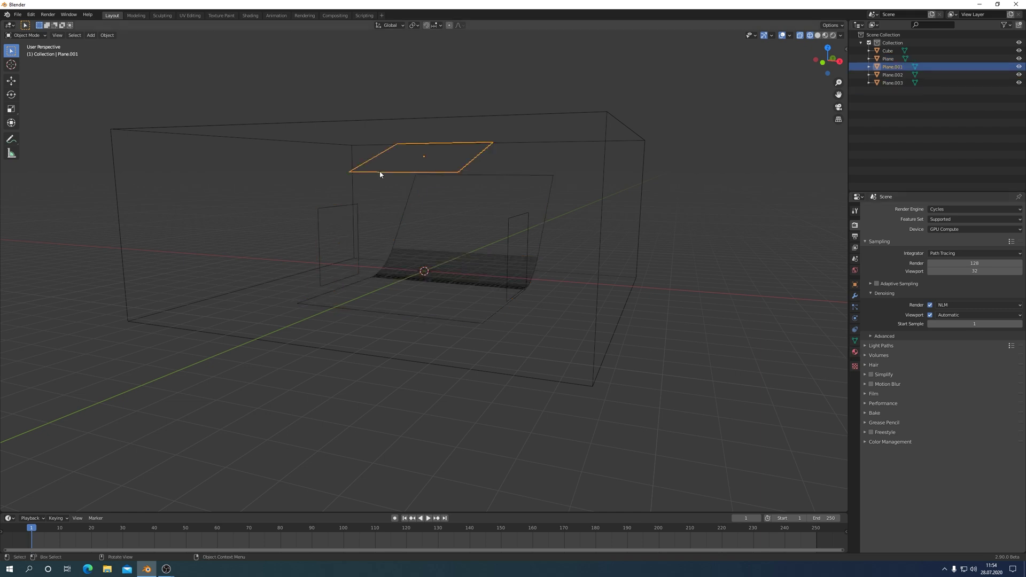
left_click(509, 242)
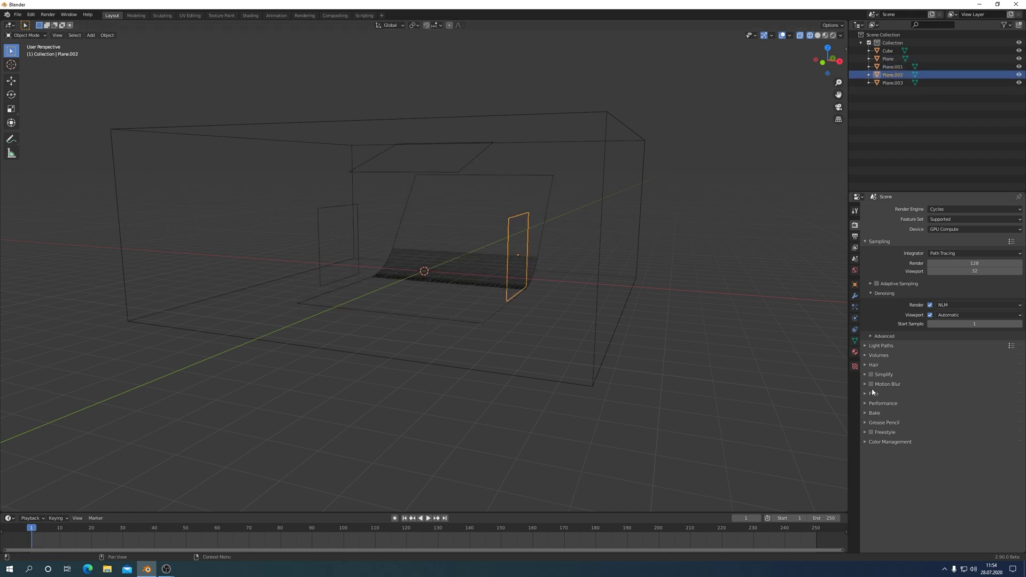
left_click(856, 353)
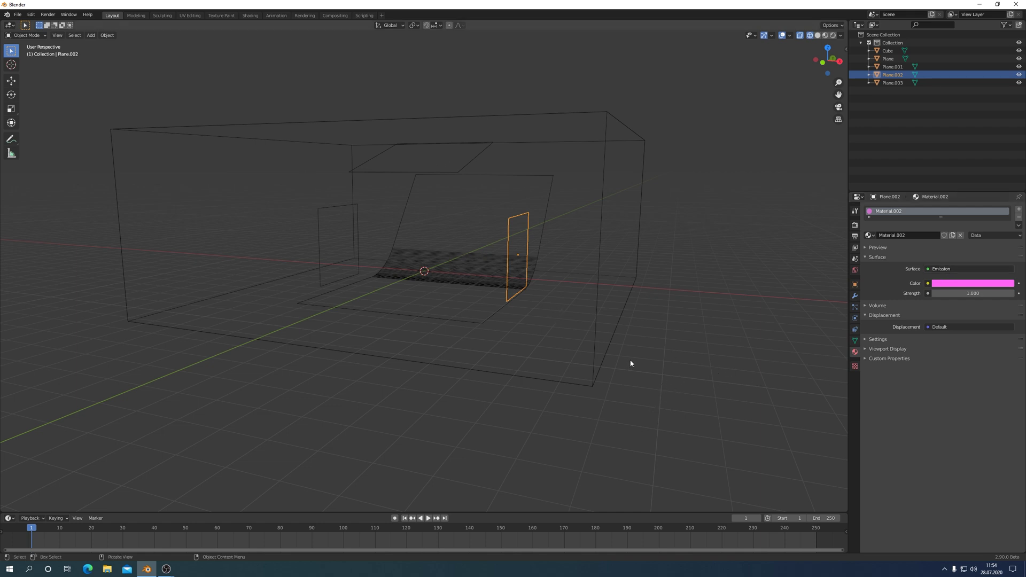
Add a camera at location 0,0,0 with X rotation 90°, checking it from front and side.
key("KP_1")
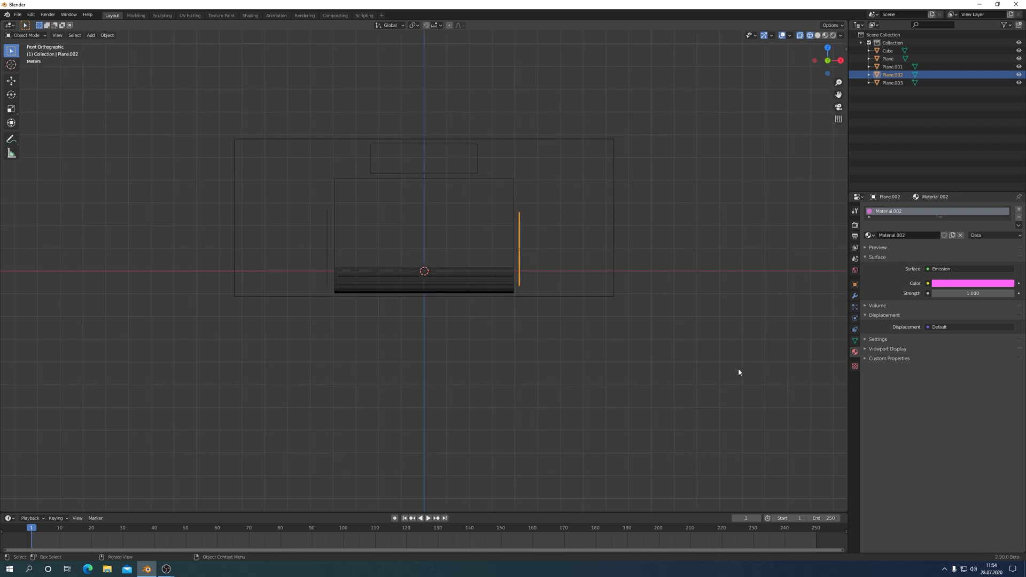
left_click(90, 36)
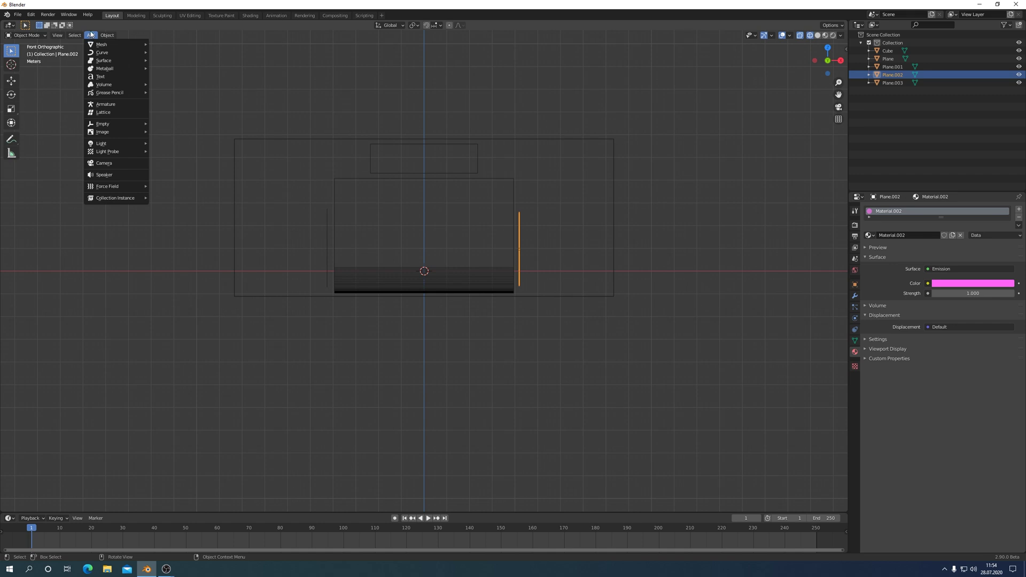
left_click(106, 165)
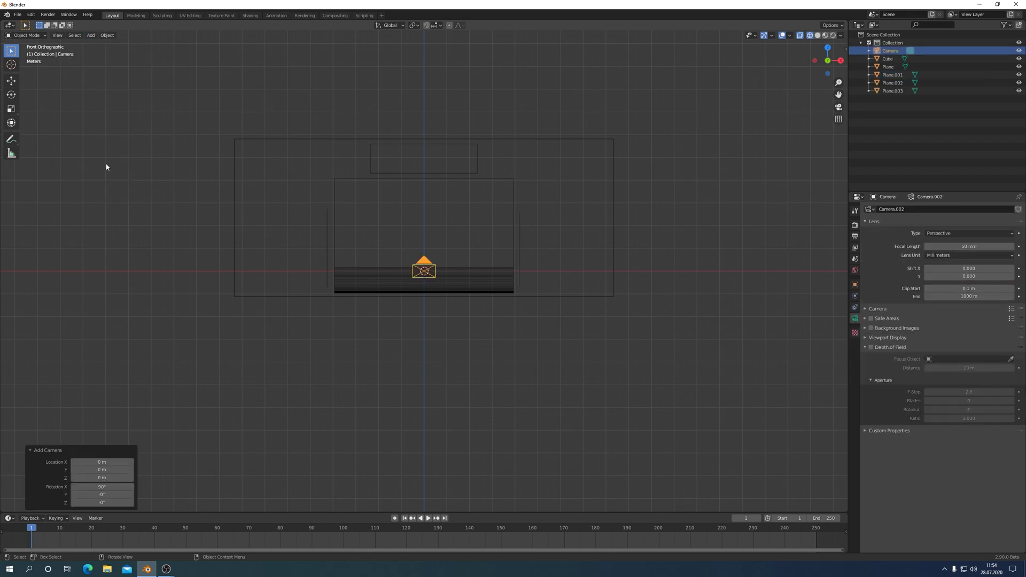
mouse_move(533, 366)
middle_mouse_down()
mouse_move(467, 387)
mouse_move(483, 389)
mouse_move(449, 305)
middle_mouse_up()
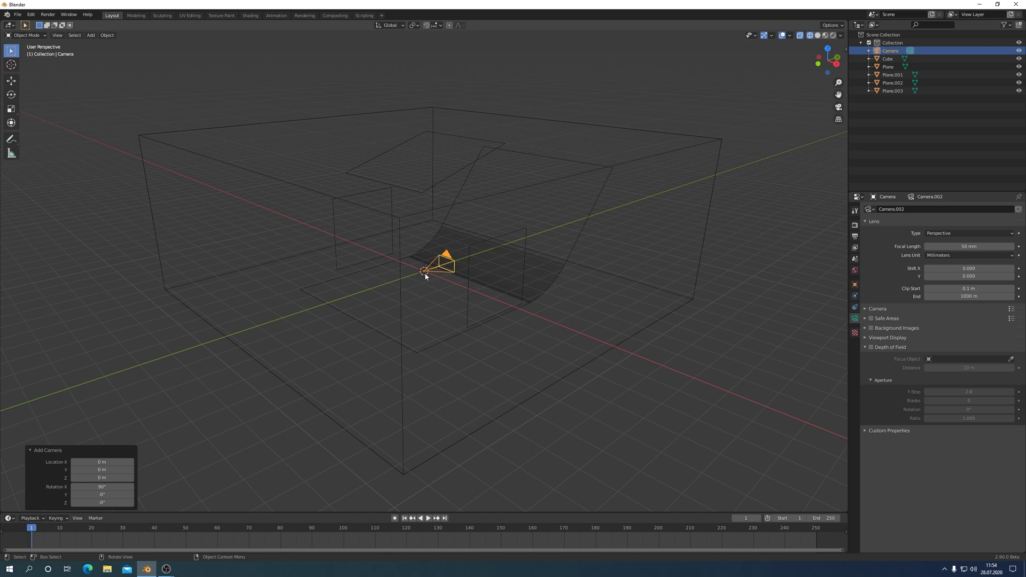
key("KP_3")
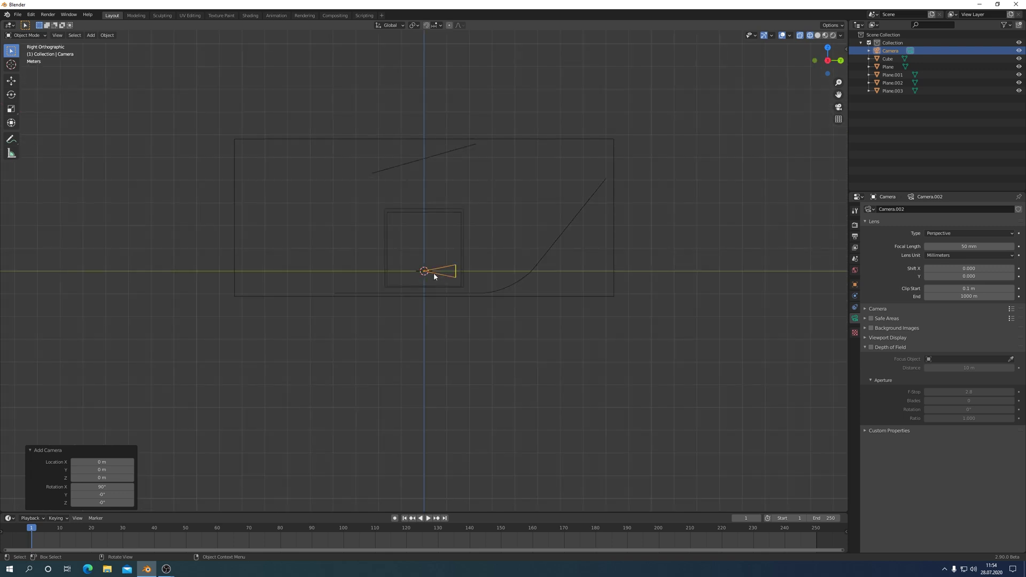
mouse_move(426, 363)
middle_mouse_down()
mouse_move(507, 385)
mouse_move(540, 380)
mouse_move(503, 392)
middle_mouse_up()
key("KP_1")
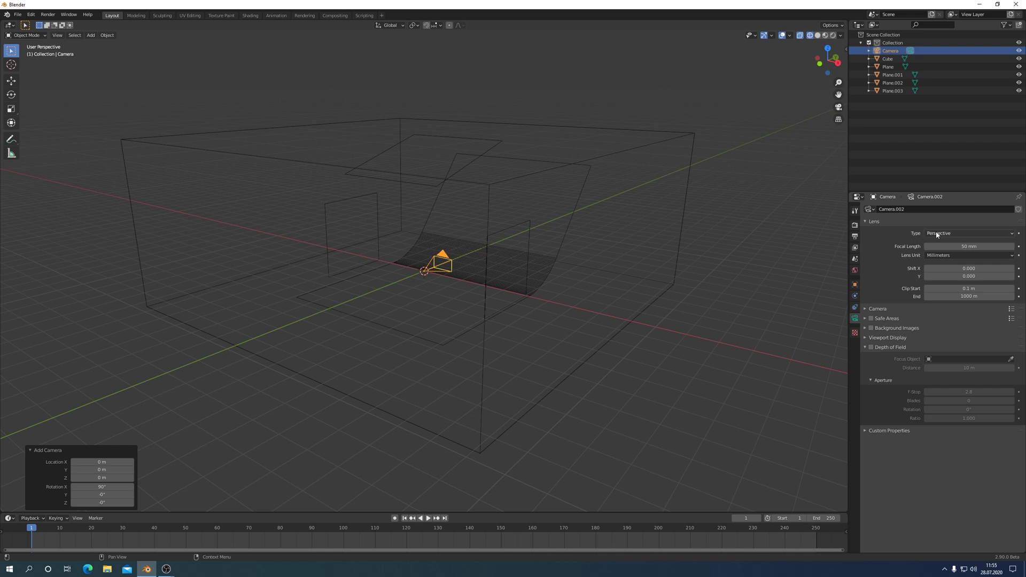
Set the camera lens to Panoramic with Equirectangular projection and view through it.
left_click(1013, 238)
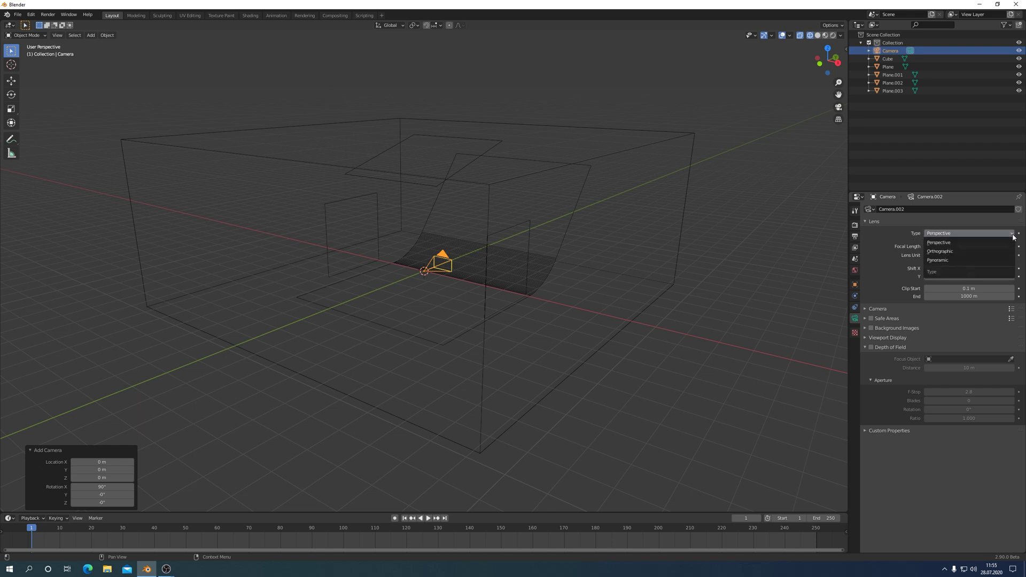
left_click(938, 261)
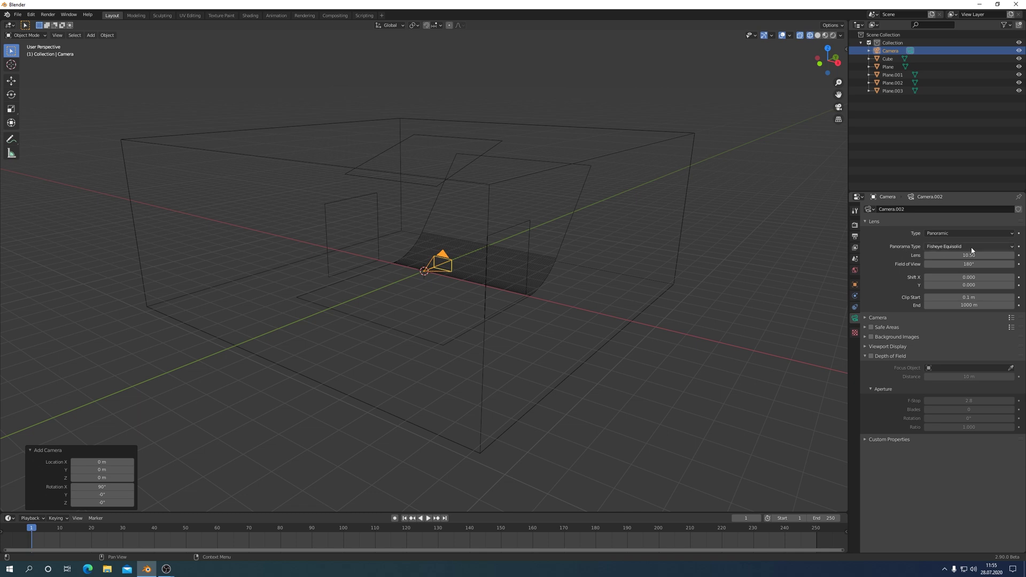
left_click(1011, 247)
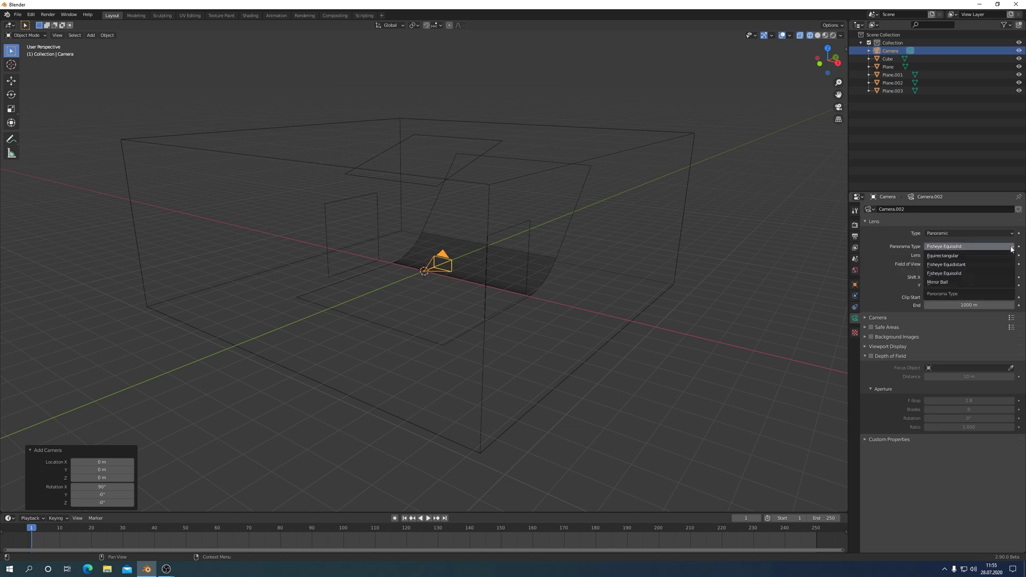
left_click(943, 256)
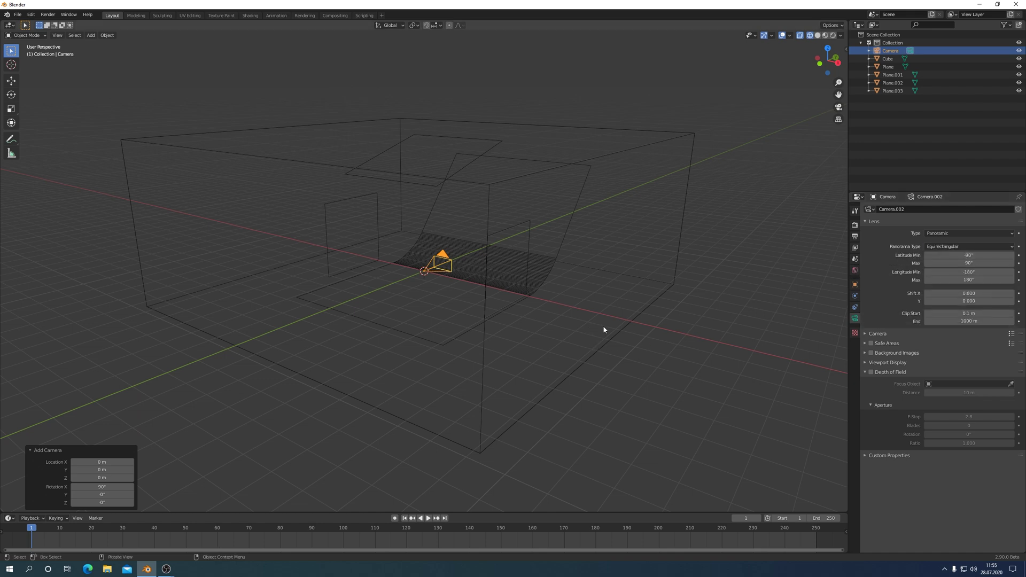
key("KP_0")
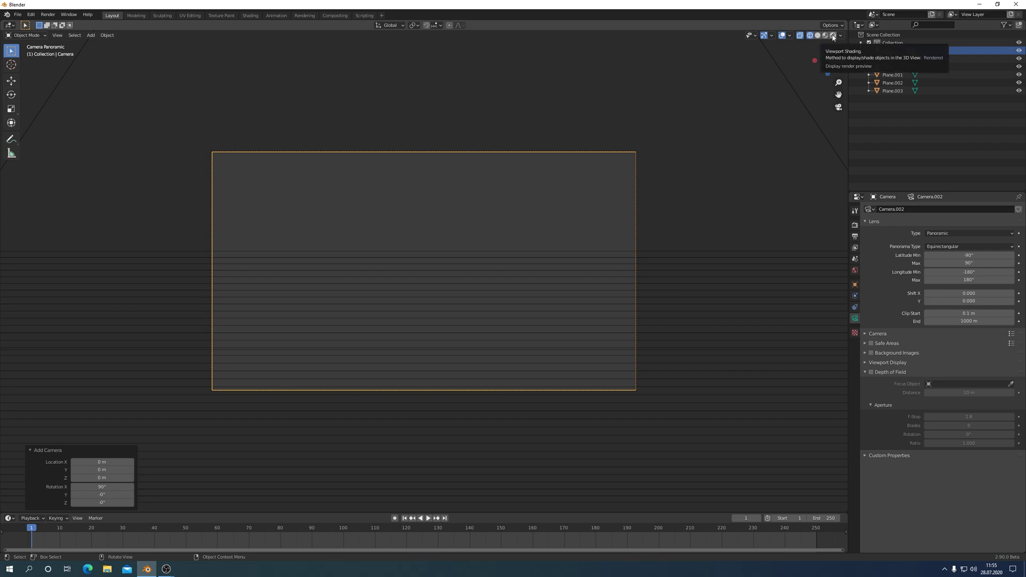
Preview the panoramic camera view in Rendered shading, checking the Cycles sampling settings.
left_click(834, 36)
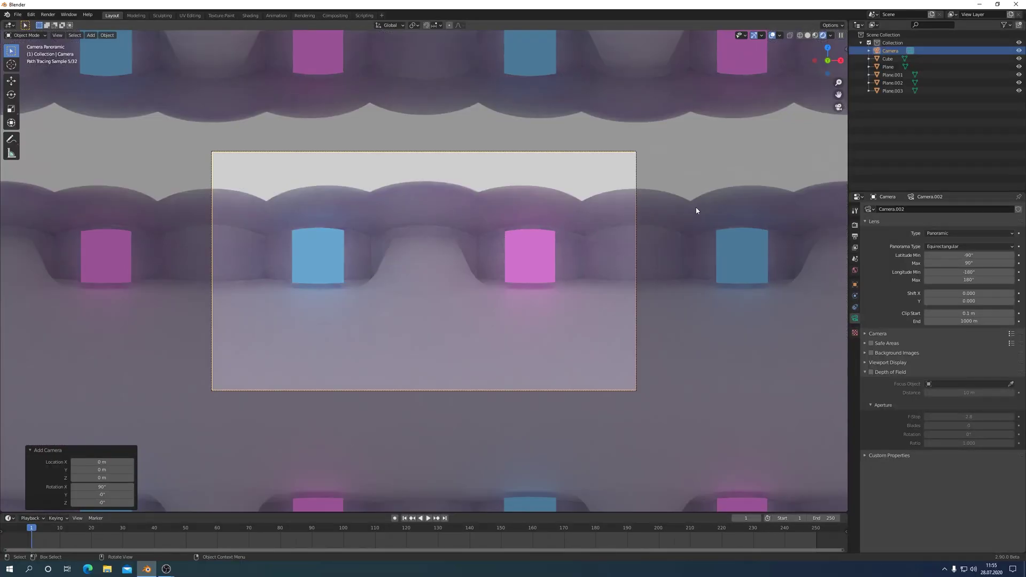
left_click(855, 225)
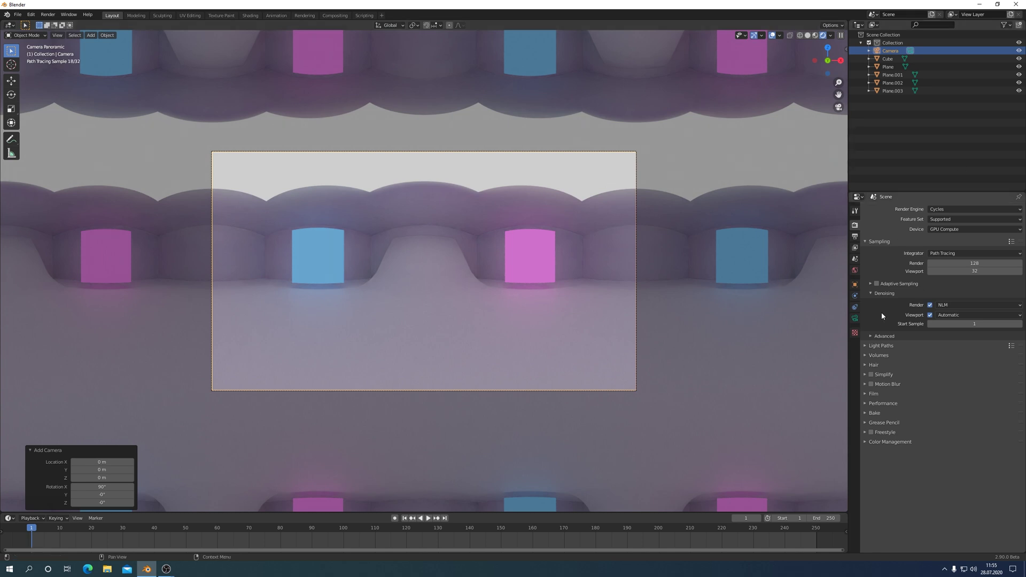
left_click(855, 319)
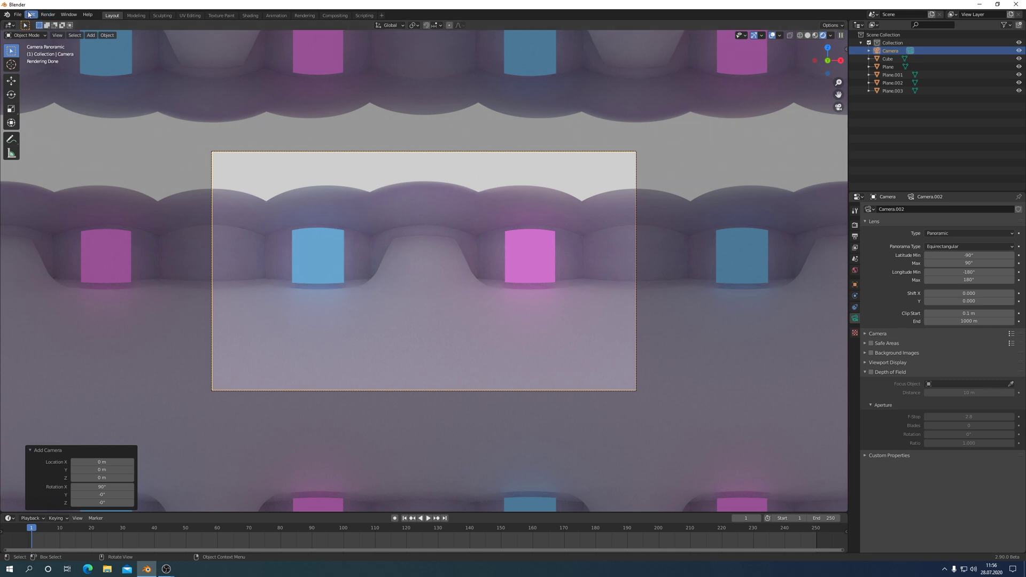
Set the output resolution to 2048 × 1024 px and file format to Radiance HDR.
left_click(855, 238)
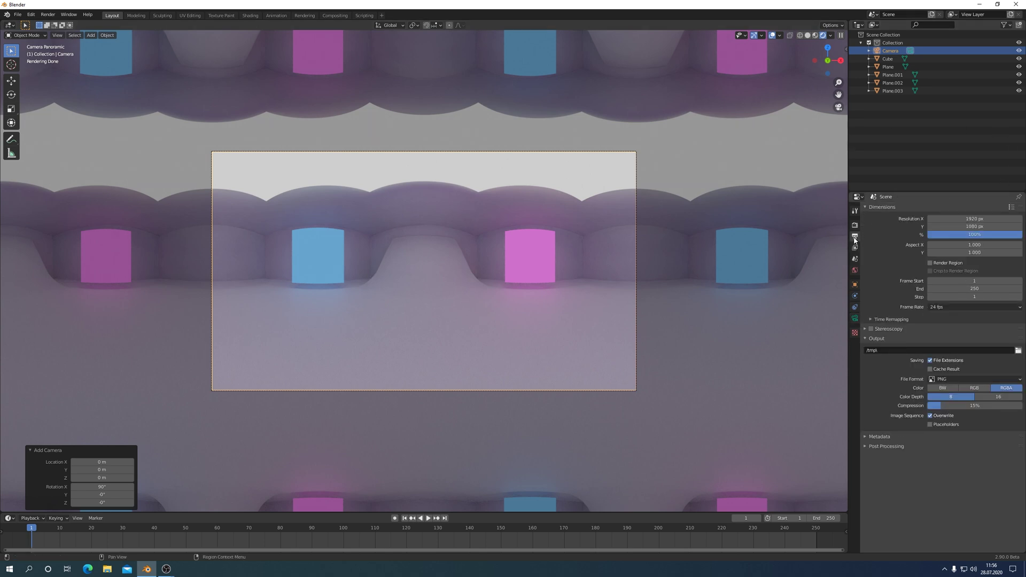
left_click(971, 219)
type("2048")
key("Tab")
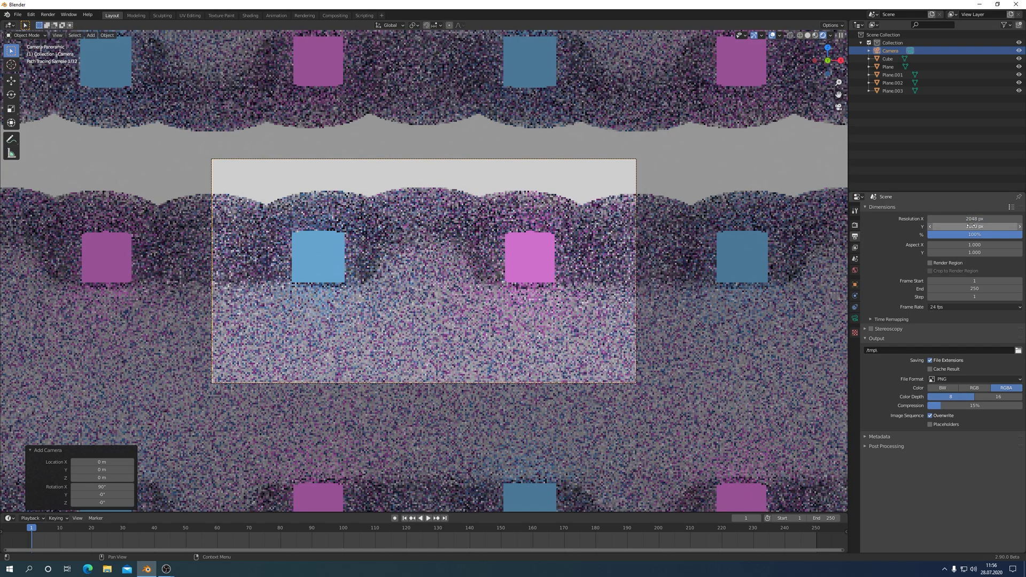
type("10")
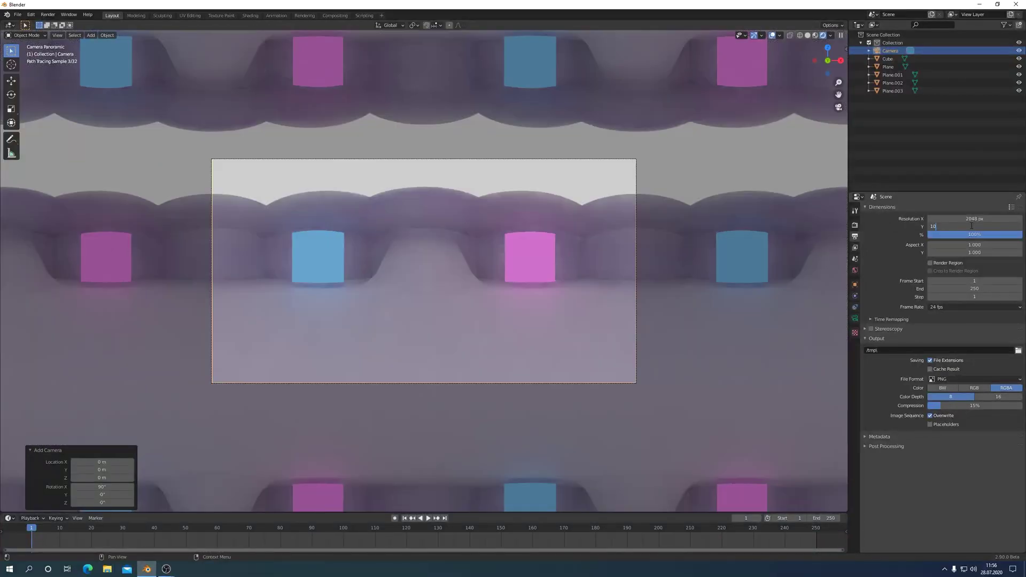
type("24")
key("Return")
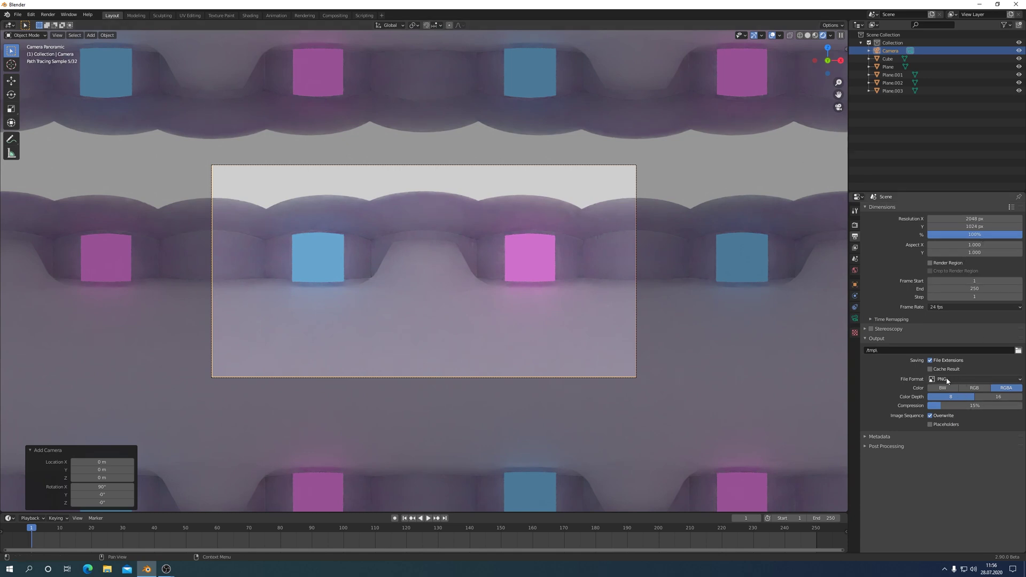
left_click(1020, 380)
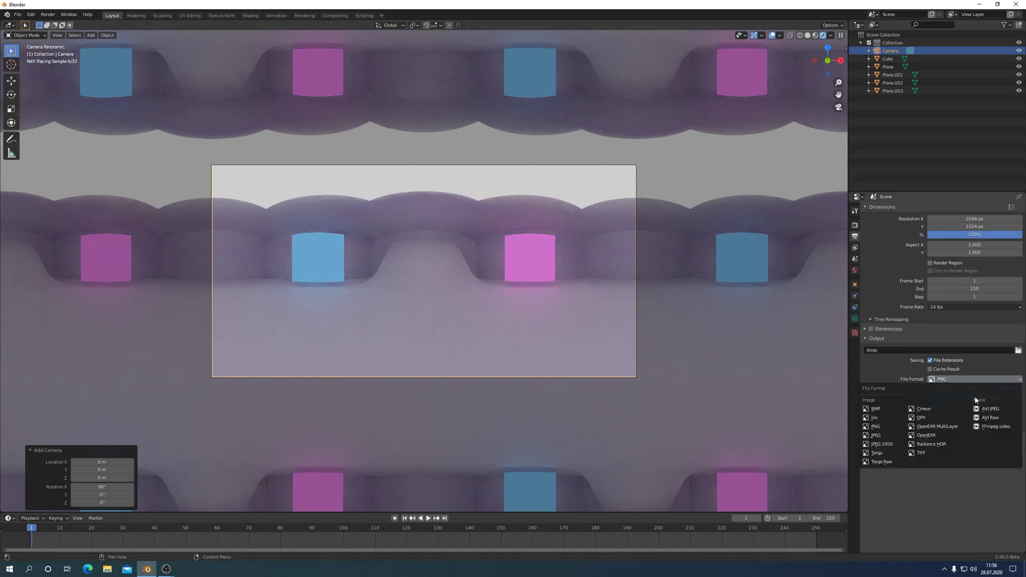
left_click(934, 448)
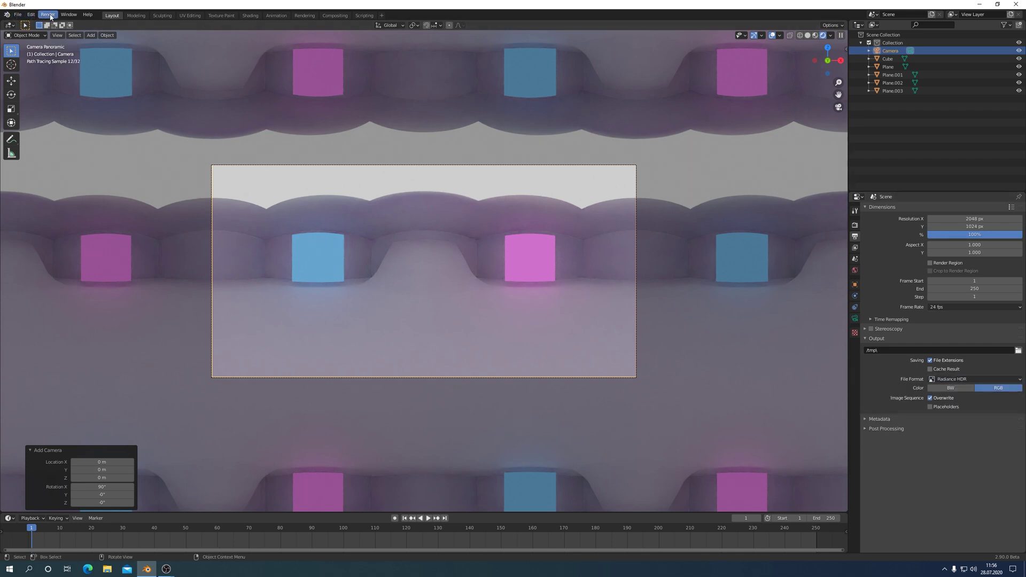
Render the 2048 × 1024 equirectangular panorama with Render Image.
left_click(48, 14)
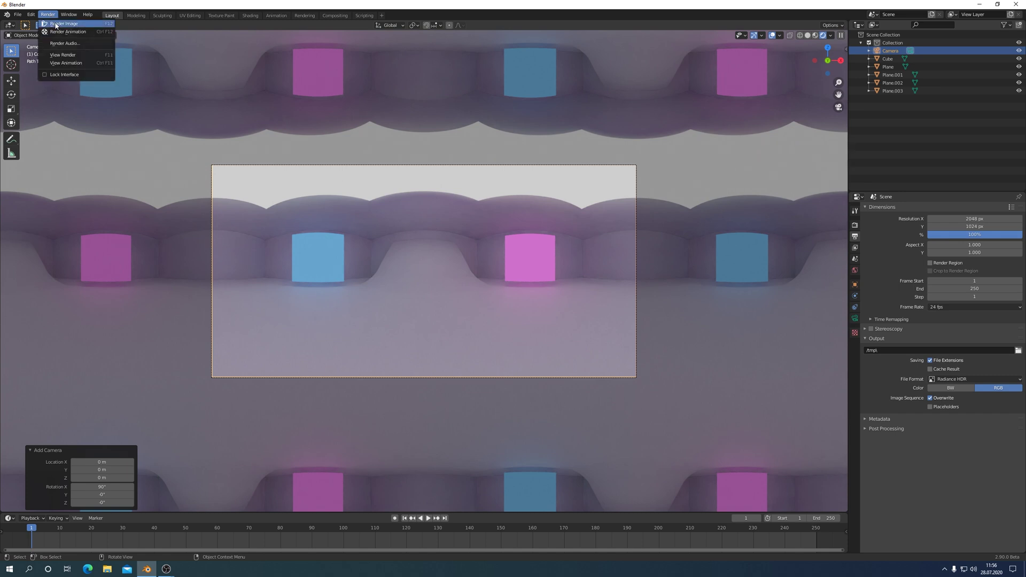
left_click(59, 24)
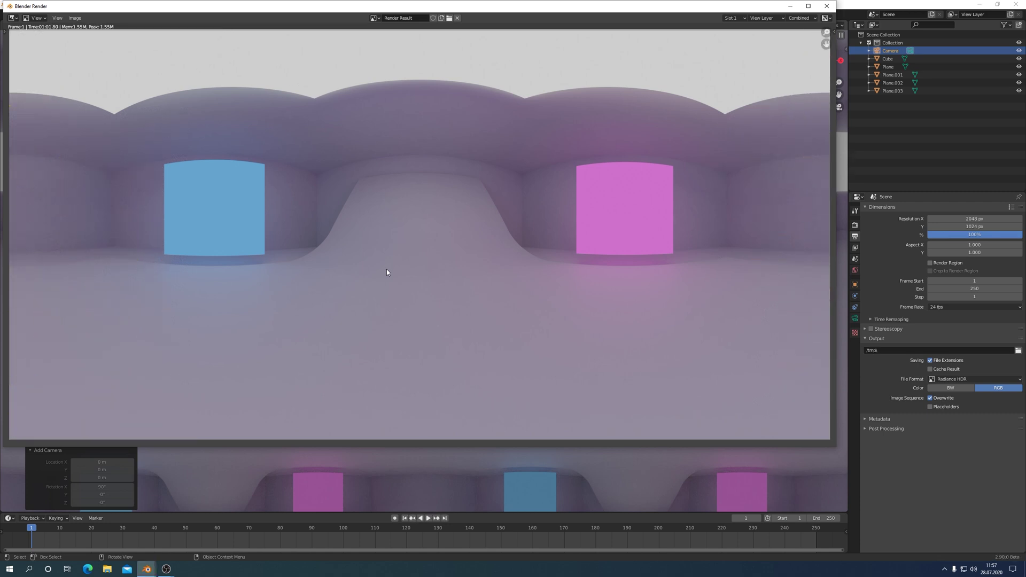
Save the rendered panorama to the Pictures folder as Studio_kolor.hdr.
left_click(75, 19)
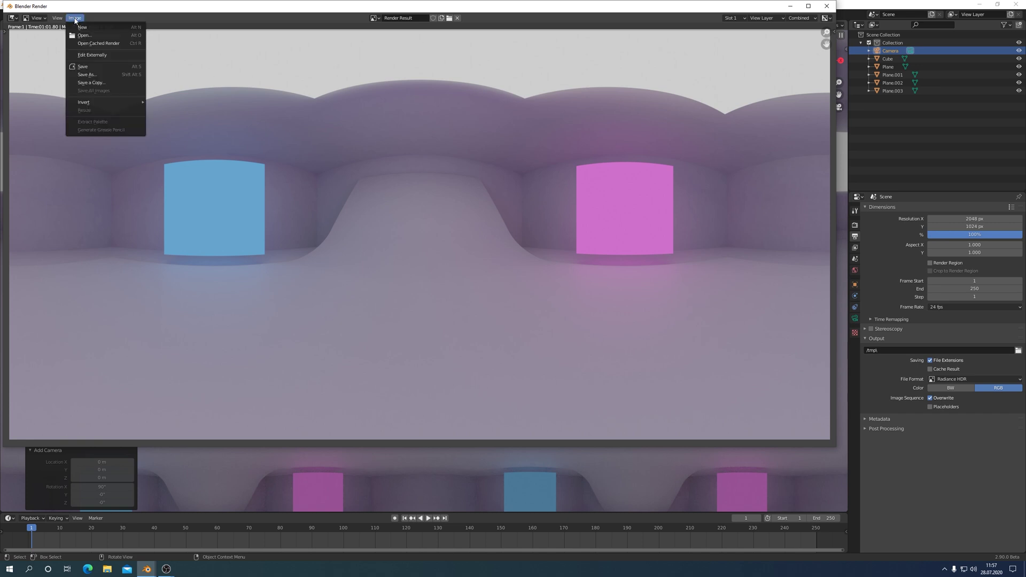
left_click(87, 75)
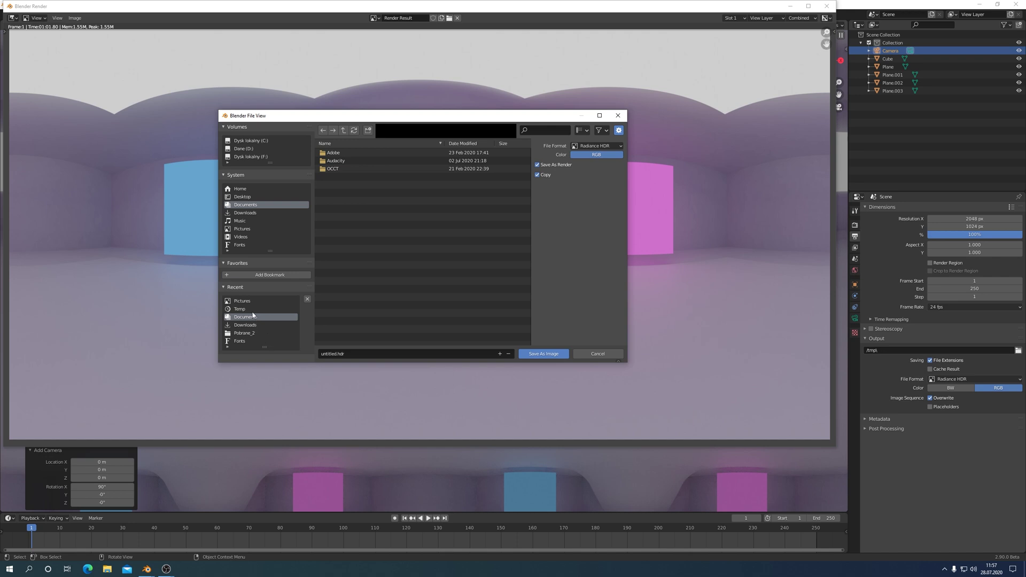
left_click(242, 230)
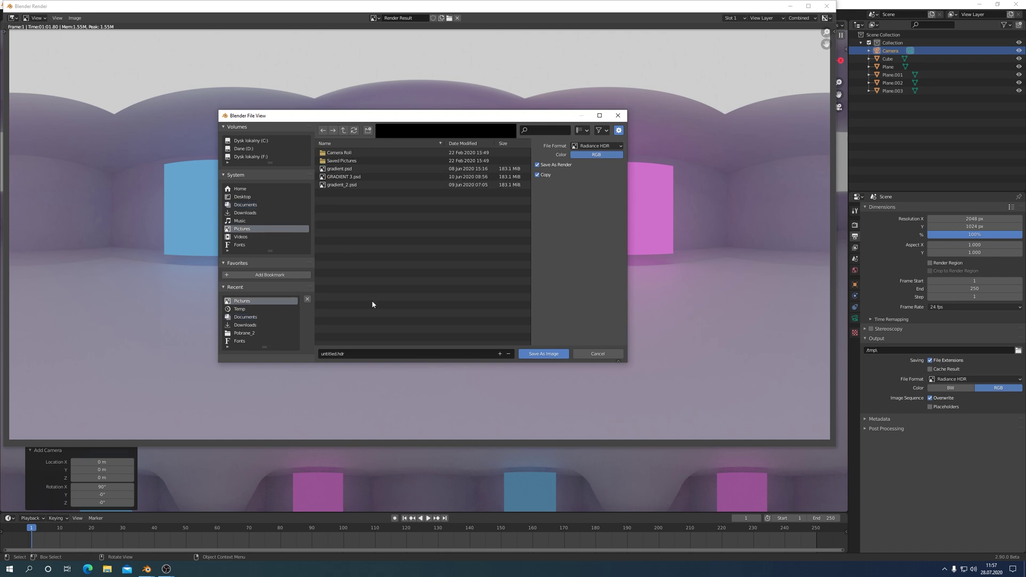
left_click(336, 356)
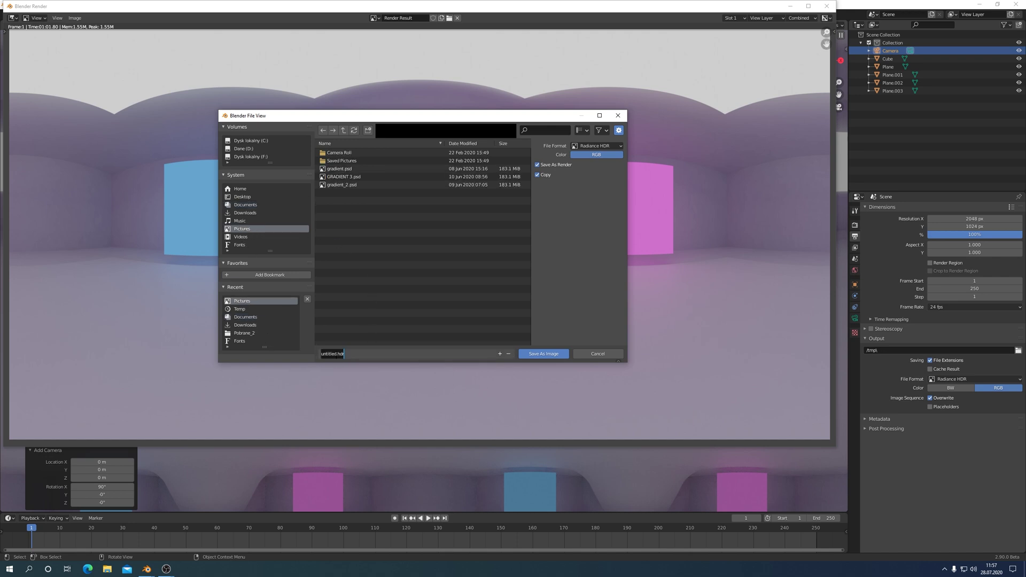
double_click(330, 354)
type("St")
type("udio")
type("_kolor")
left_click(543, 356)
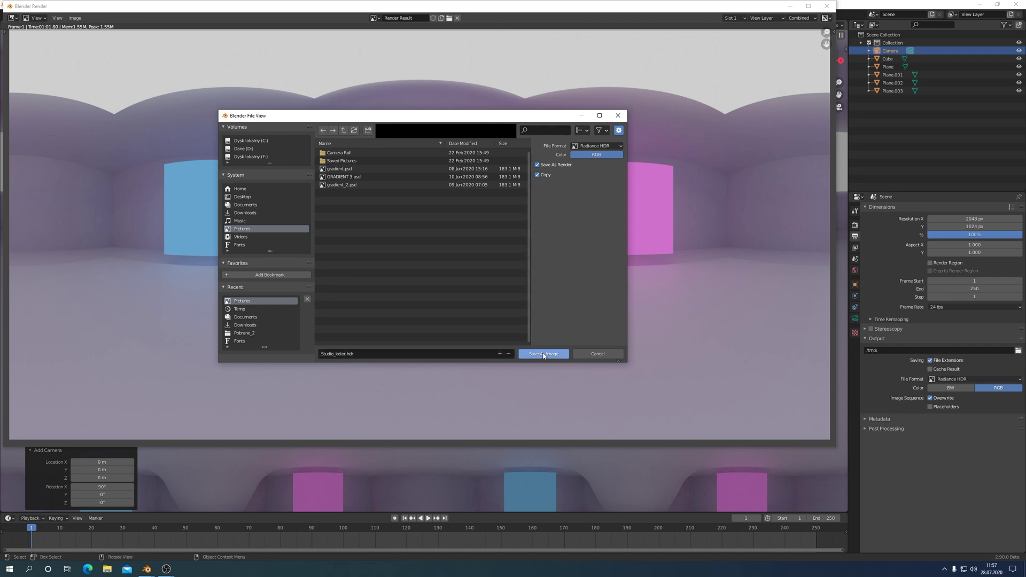
left_click(544, 356)
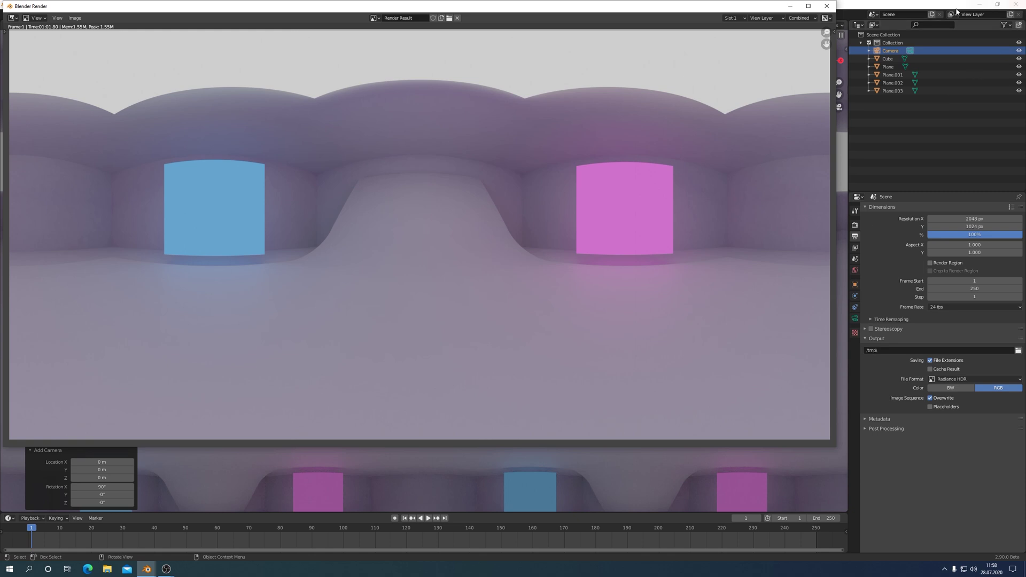
Close the render window and show the sphere scene in Rendered shading.
left_click(828, 7)
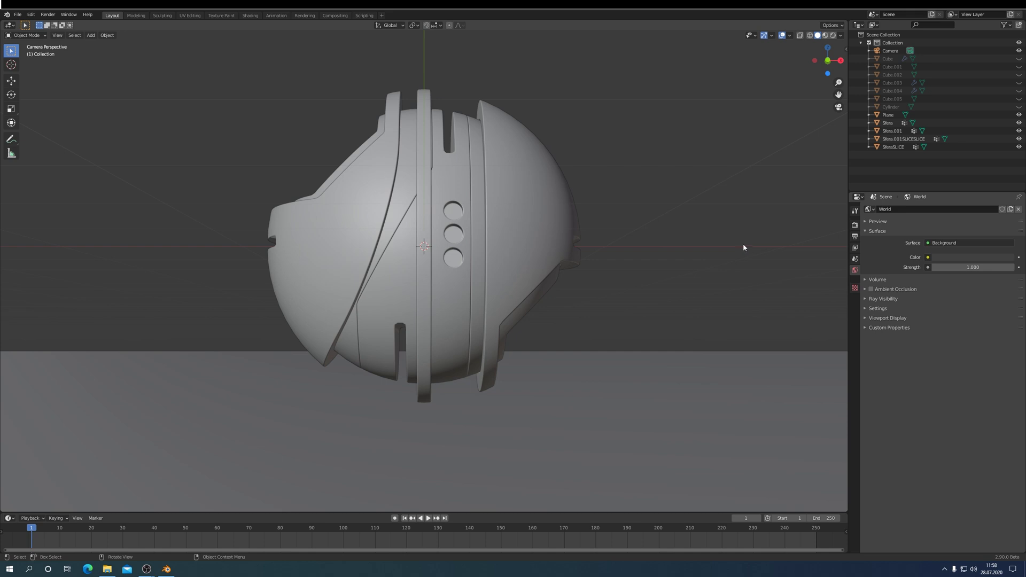
left_click(833, 36)
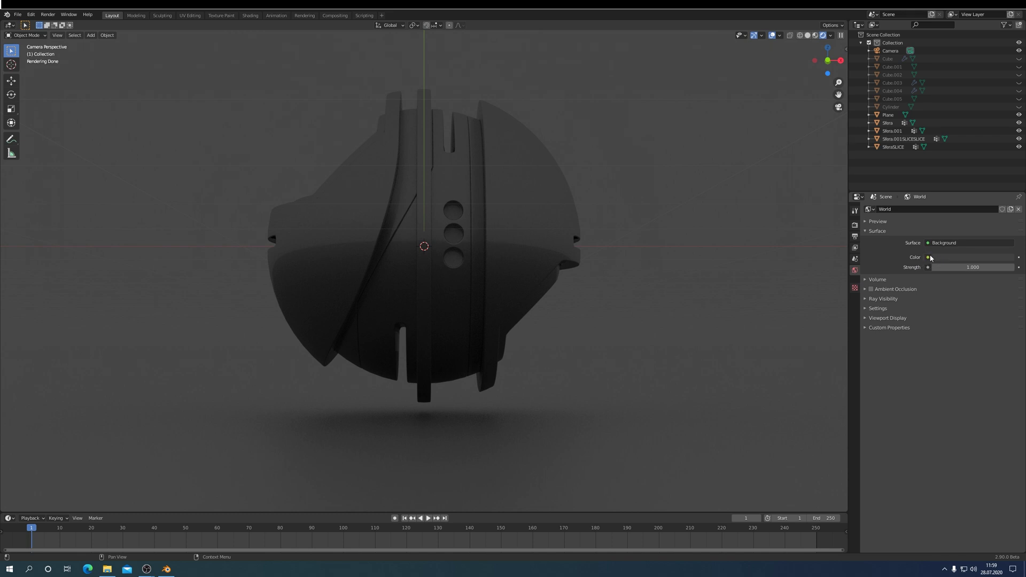
Drive the World Color with an Environment Texture loading Pictures/Studio_kolor.hdr.
left_click(929, 258)
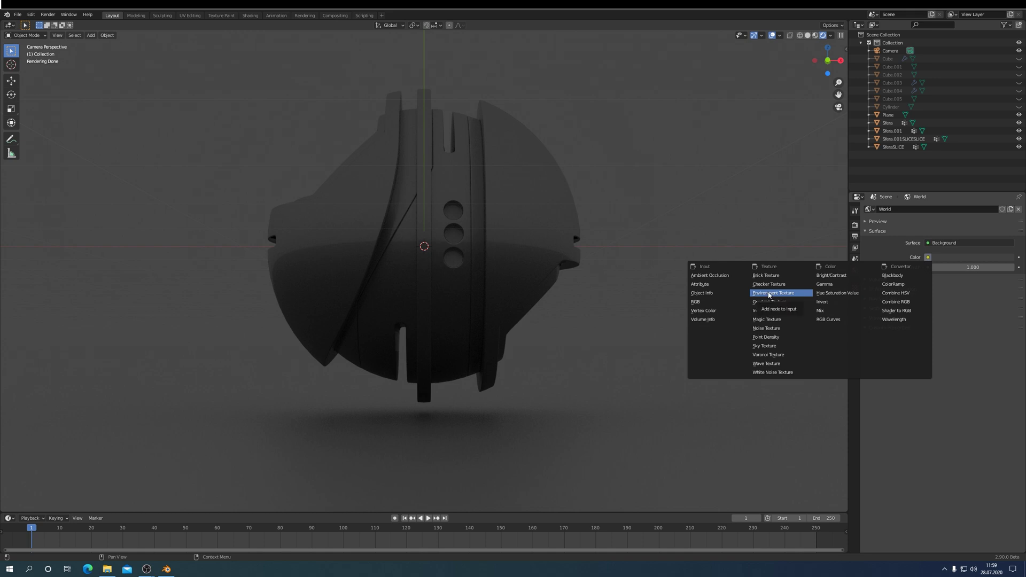
left_click(770, 294)
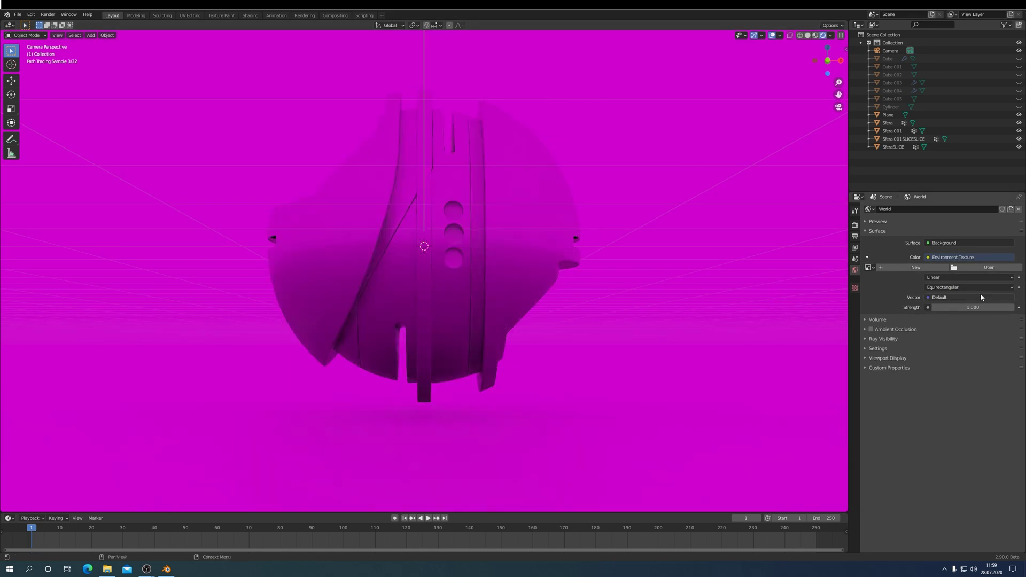
left_click(960, 268)
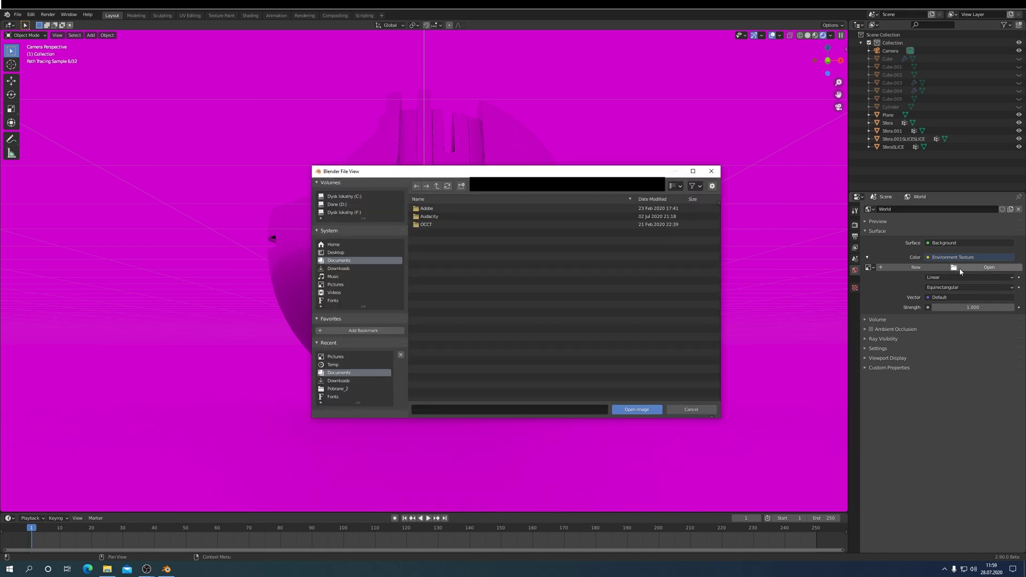
left_click(336, 286)
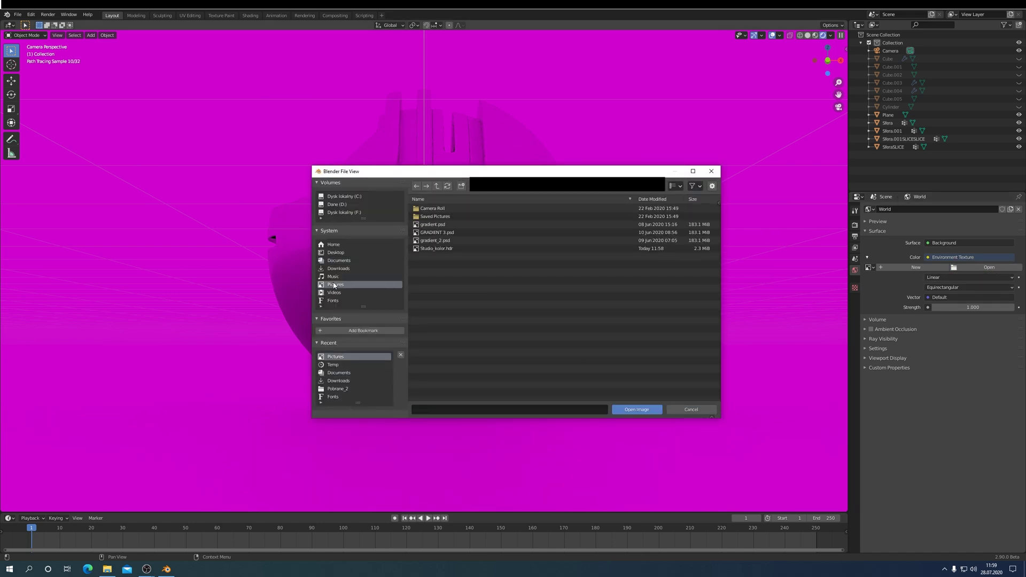
left_click(434, 249)
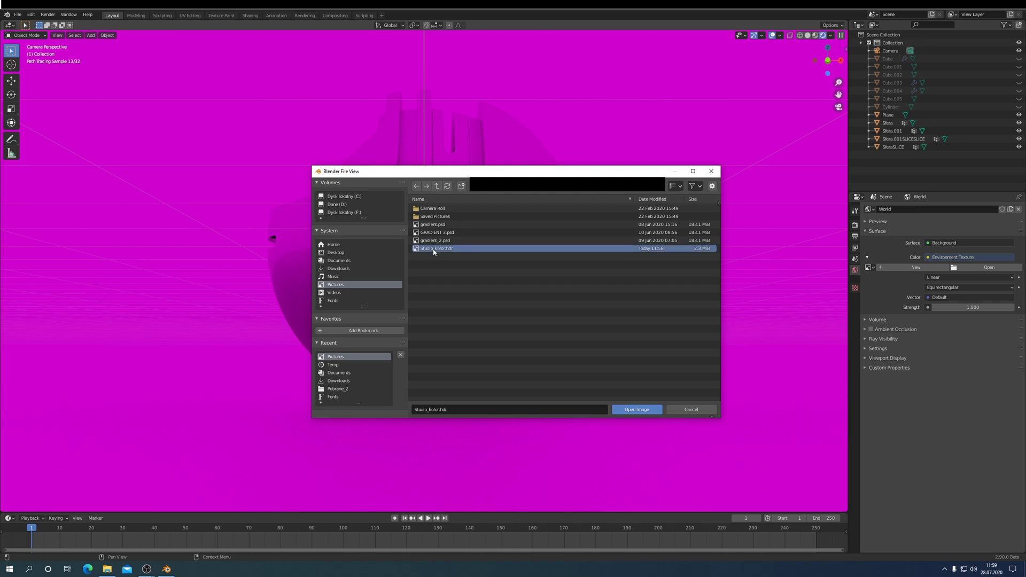
left_click(636, 410)
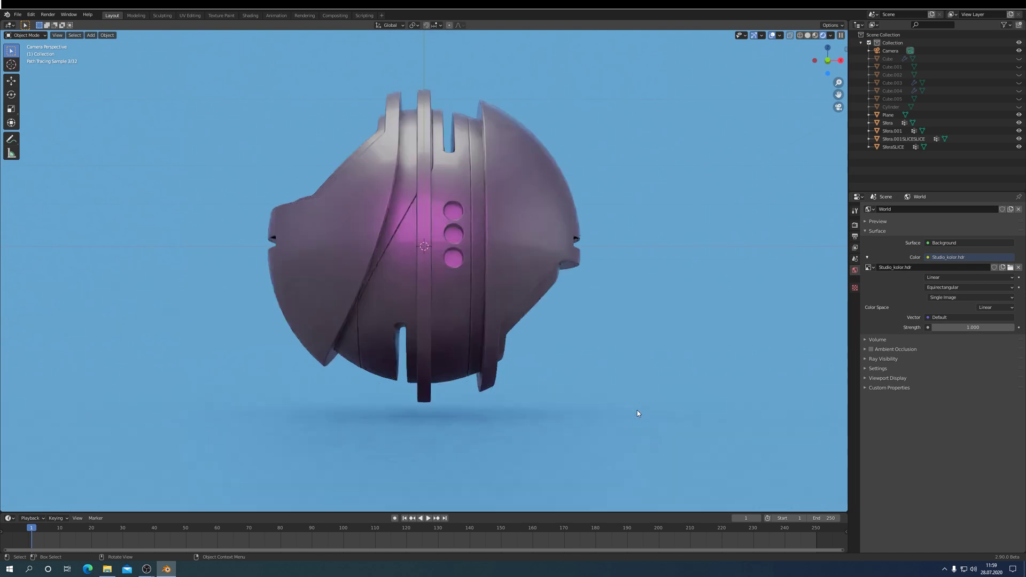
Zoom out of the camera view and raise the World Strength from its old value to 5.
scroll(666, 345, "down", 3)
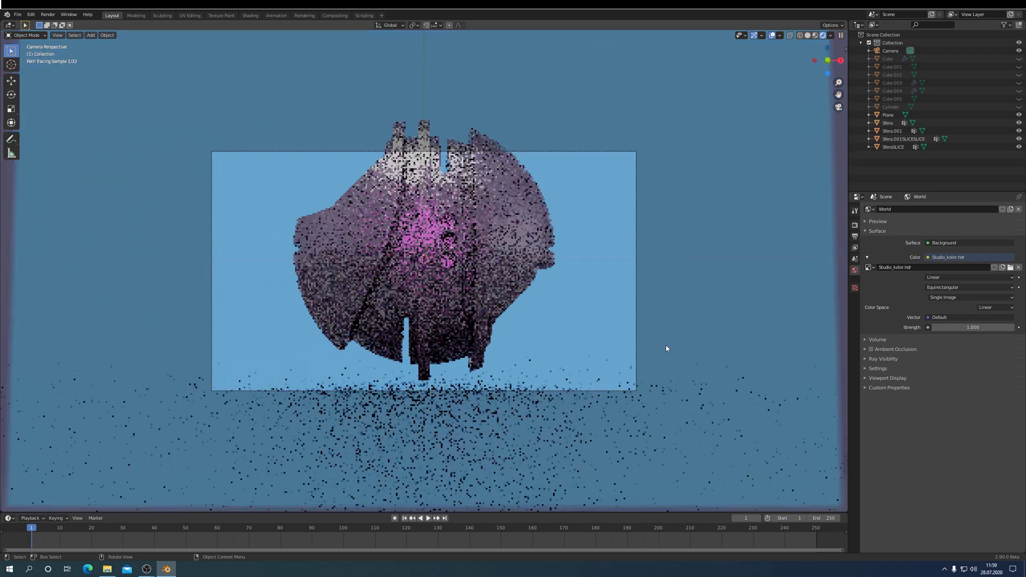
scroll(664, 346, "down", 2)
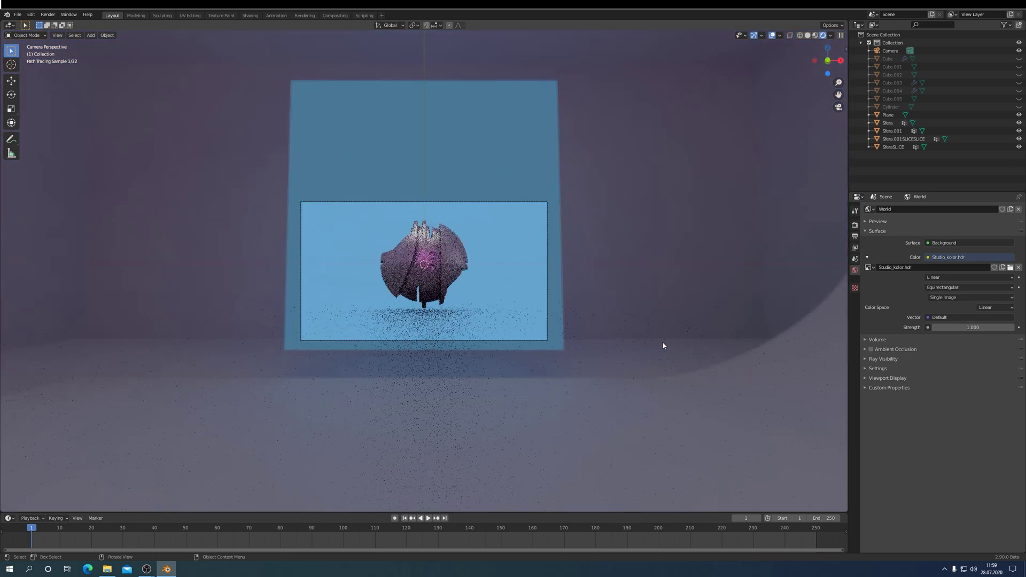
scroll(663, 346, "down", 2)
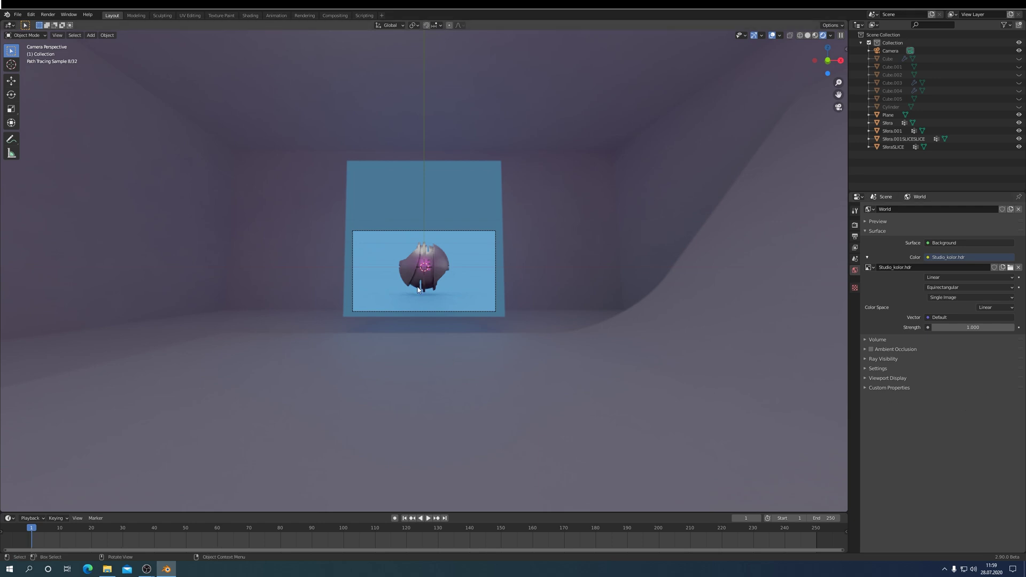
left_click(973, 327)
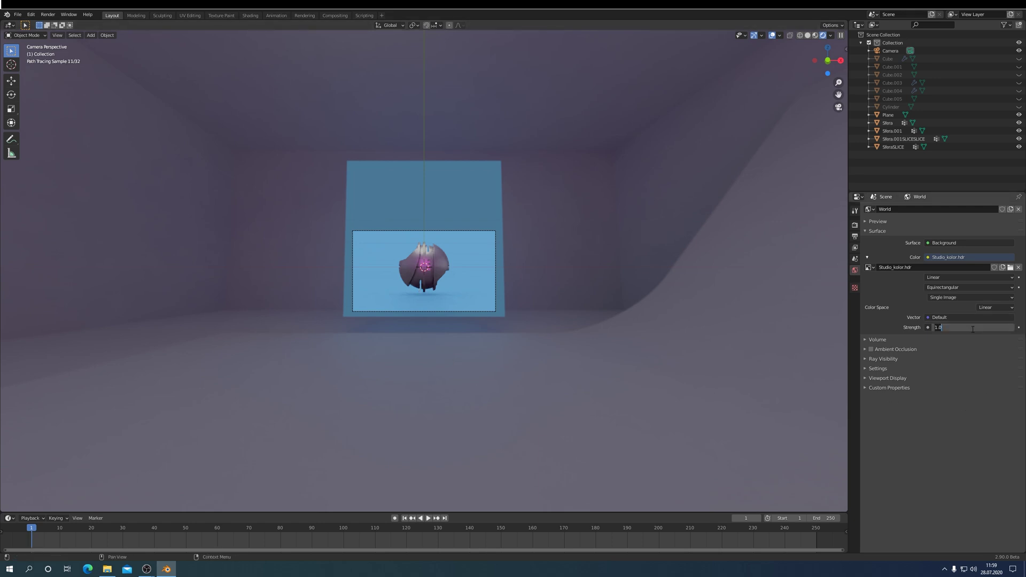
type("5")
key("Return")
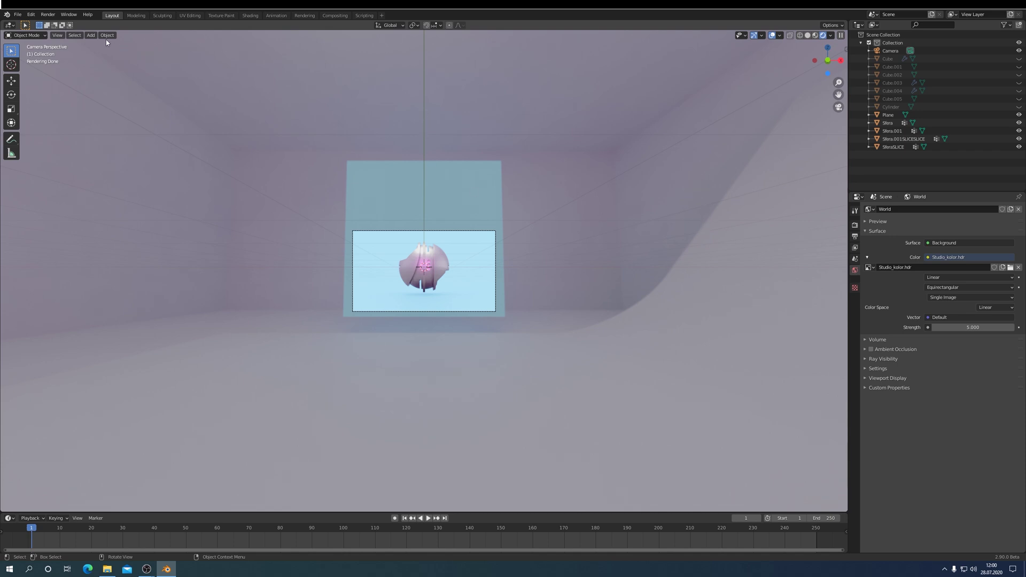
In the Shading workspace, preview the camera view rendered and show the World shader nodes.
left_click(251, 16)
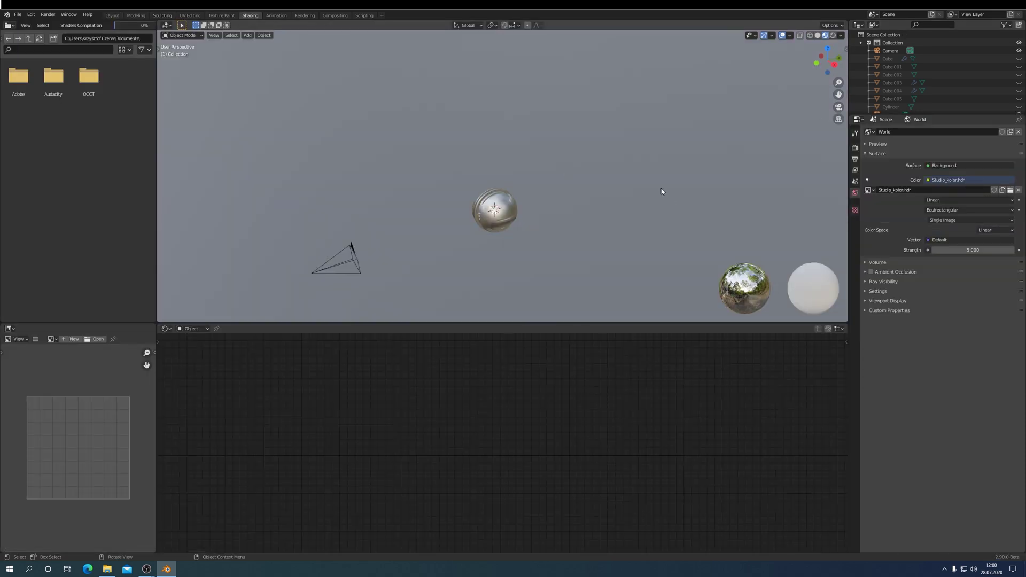
key("KP_0")
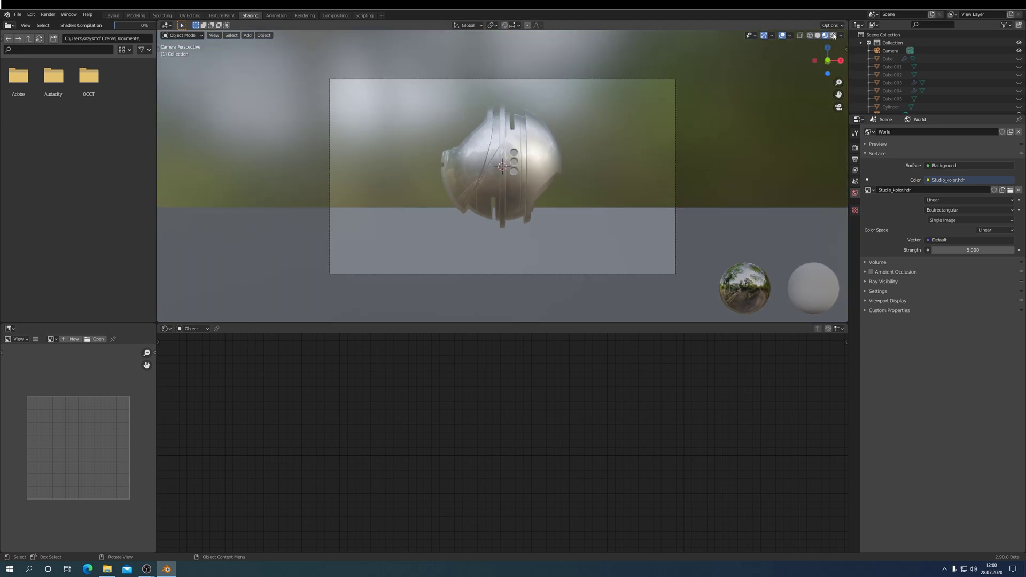
left_click(834, 35)
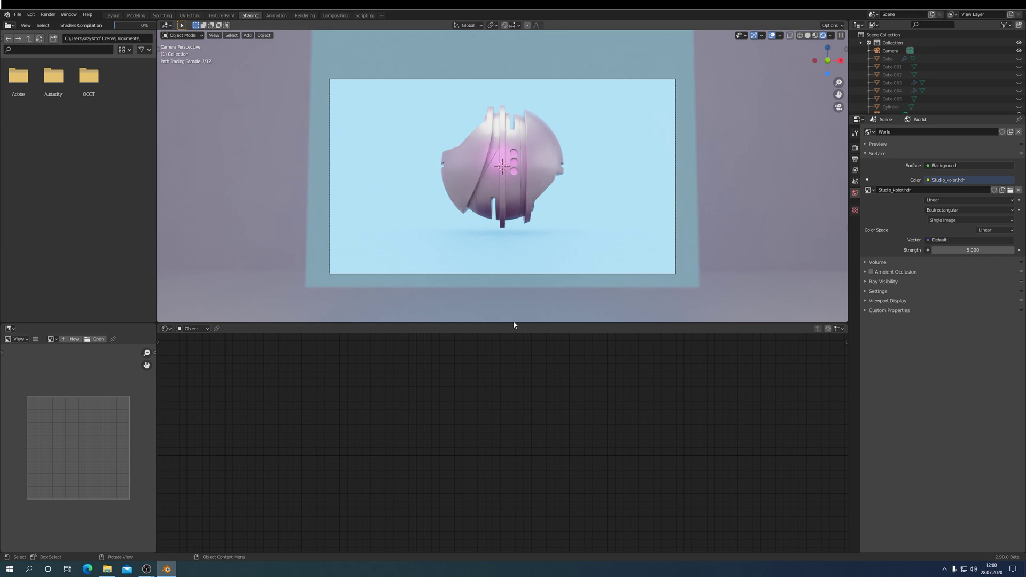
left_click_drag(514, 323, 514, 255)
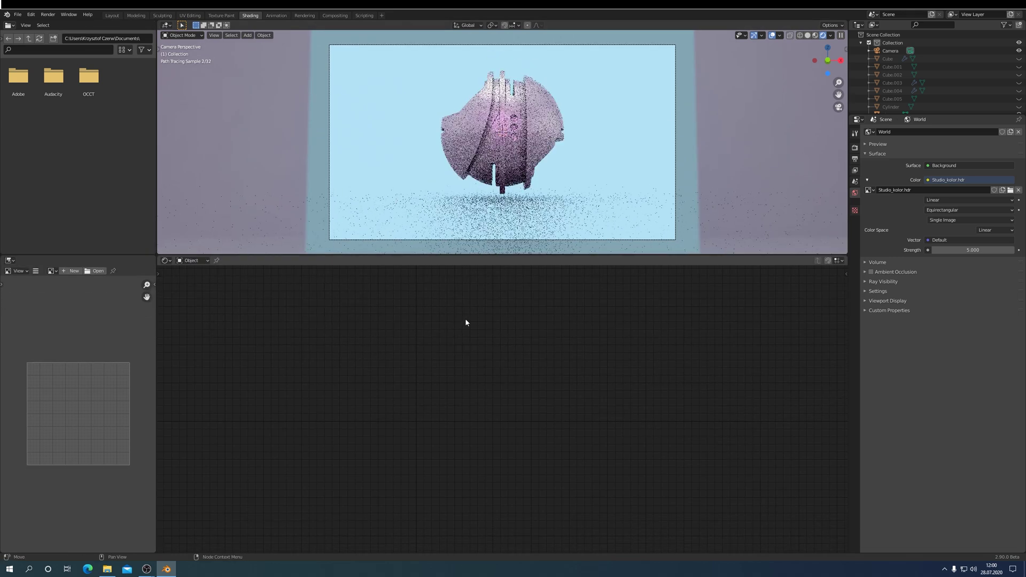
left_click(208, 261)
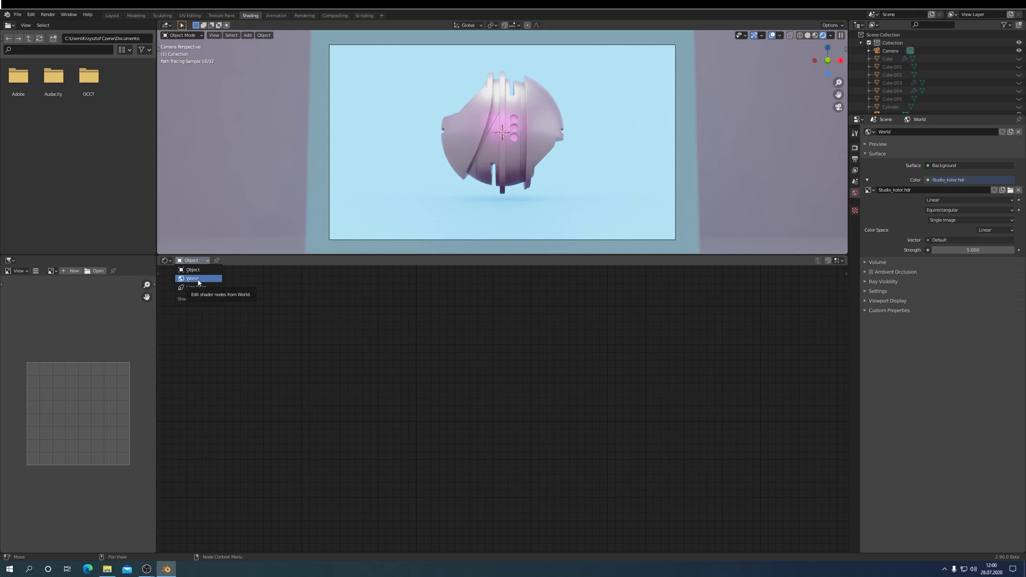
left_click(198, 279)
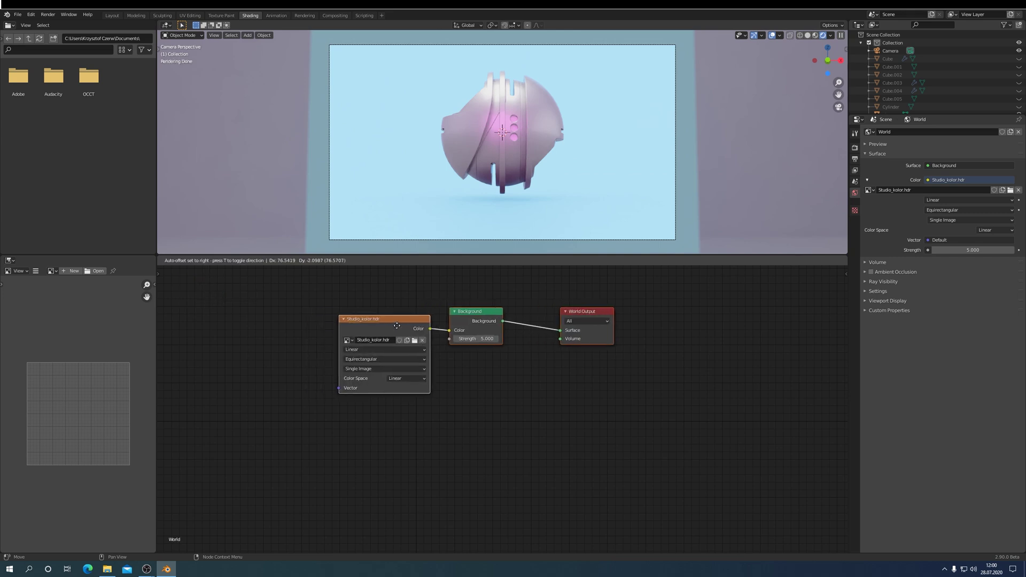
middle_click_drag(370, 330, 487, 311)
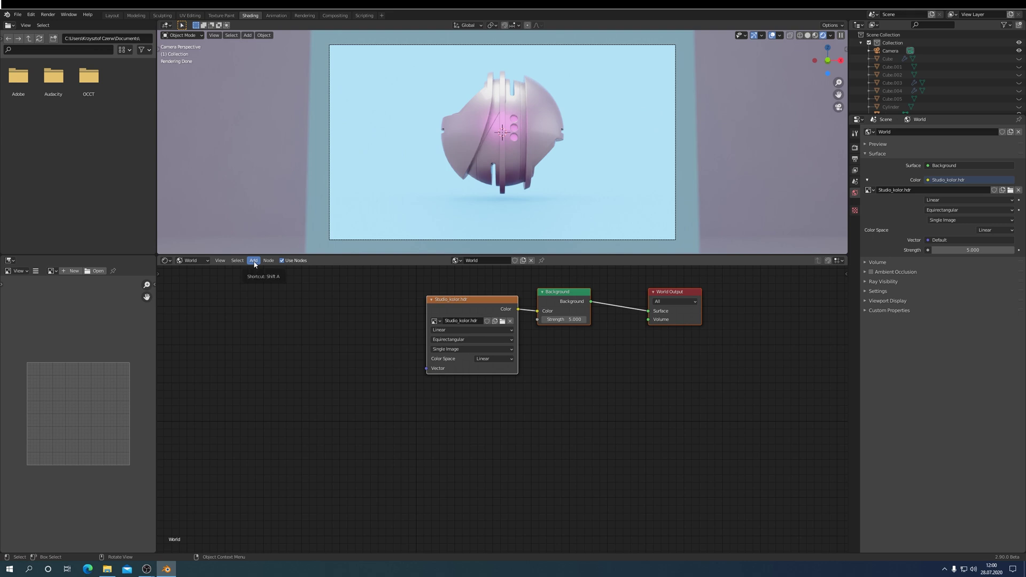
Add Texture Coordinate and Mapping nodes, linking Generated → Mapping → the HDR texture's Vector.
left_click(255, 262)
mouse_move(268, 281)
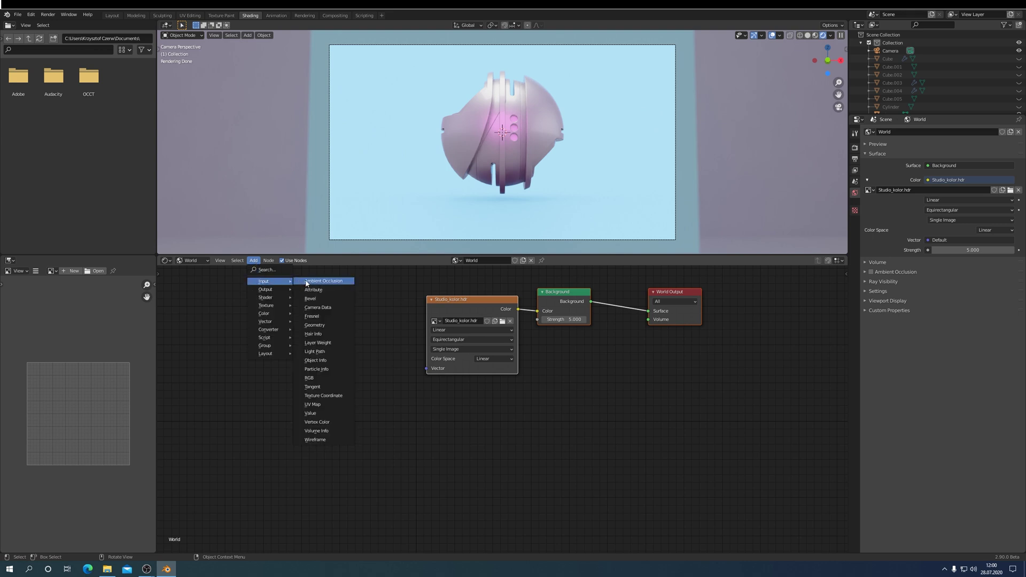
left_click(330, 396)
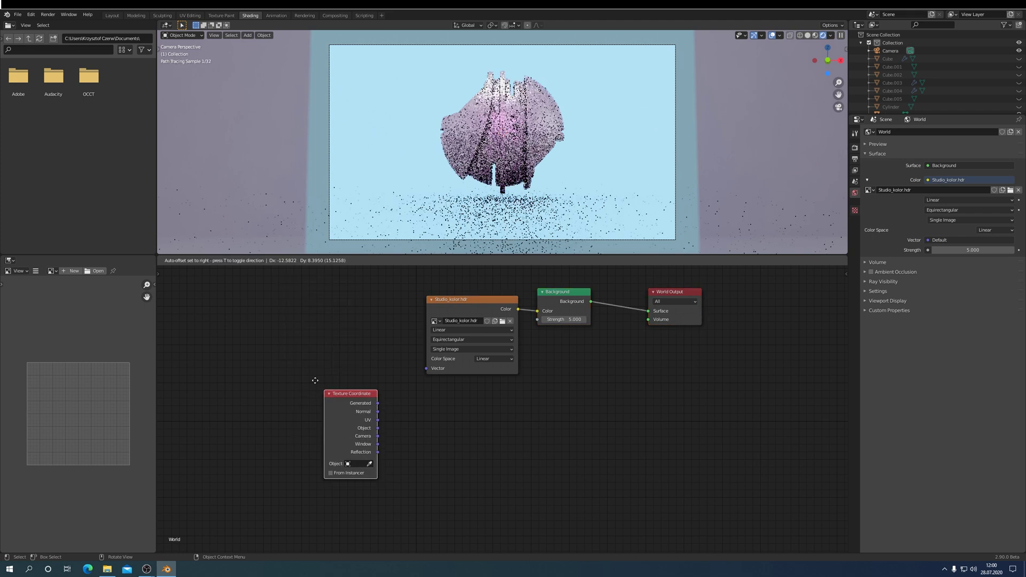
left_click(205, 289)
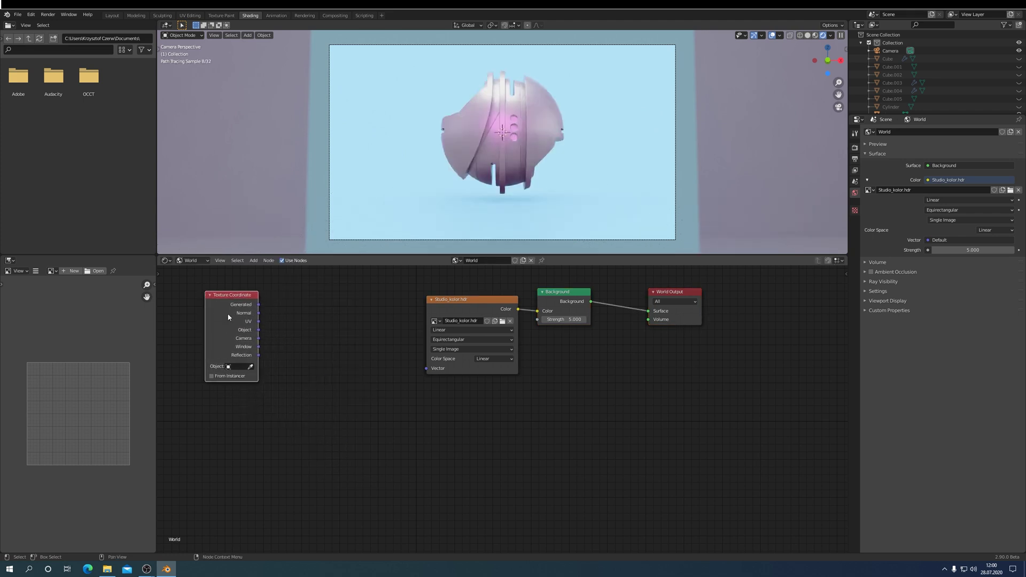
left_click(254, 262)
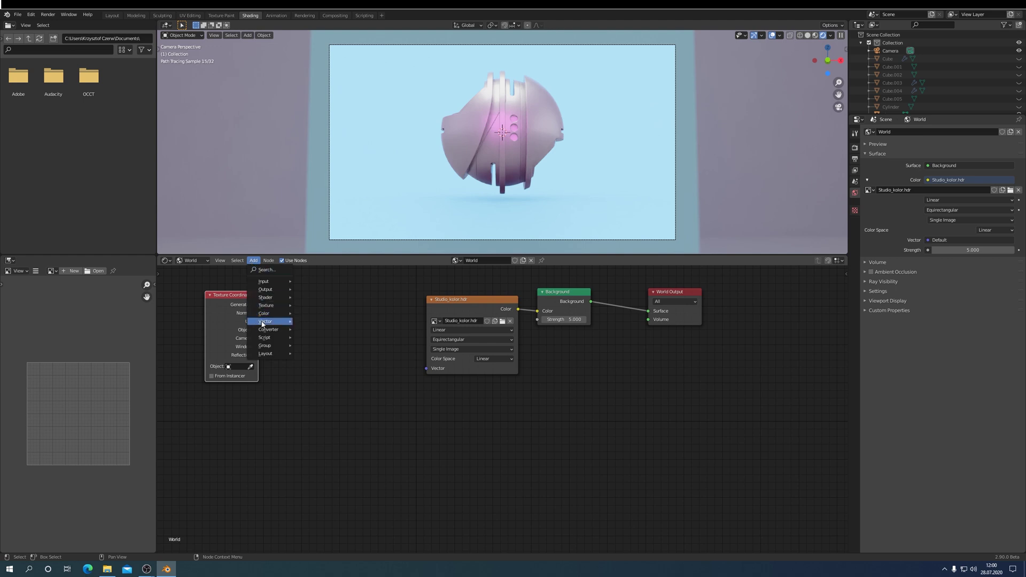
mouse_move(267, 322)
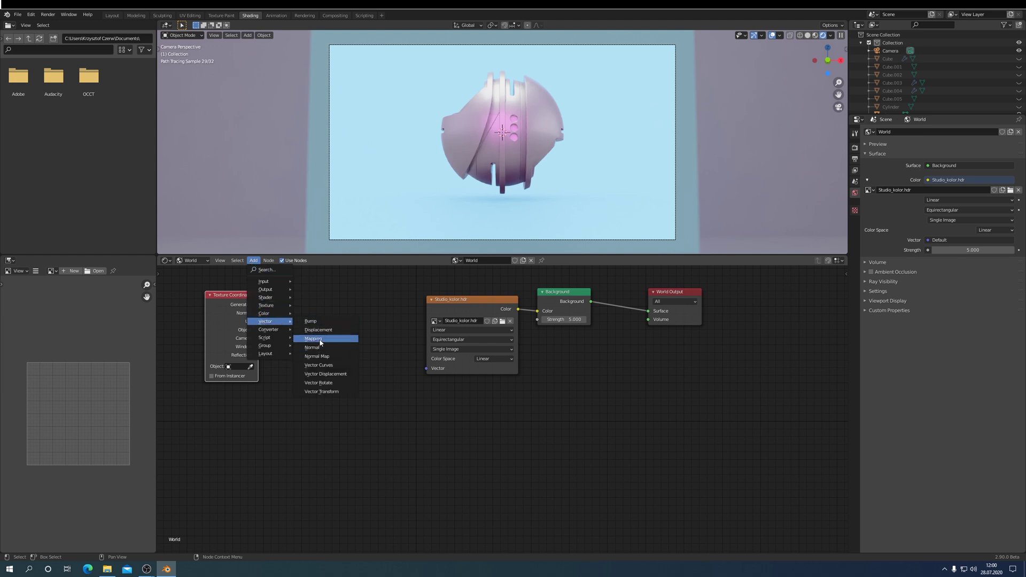
left_click(311, 339)
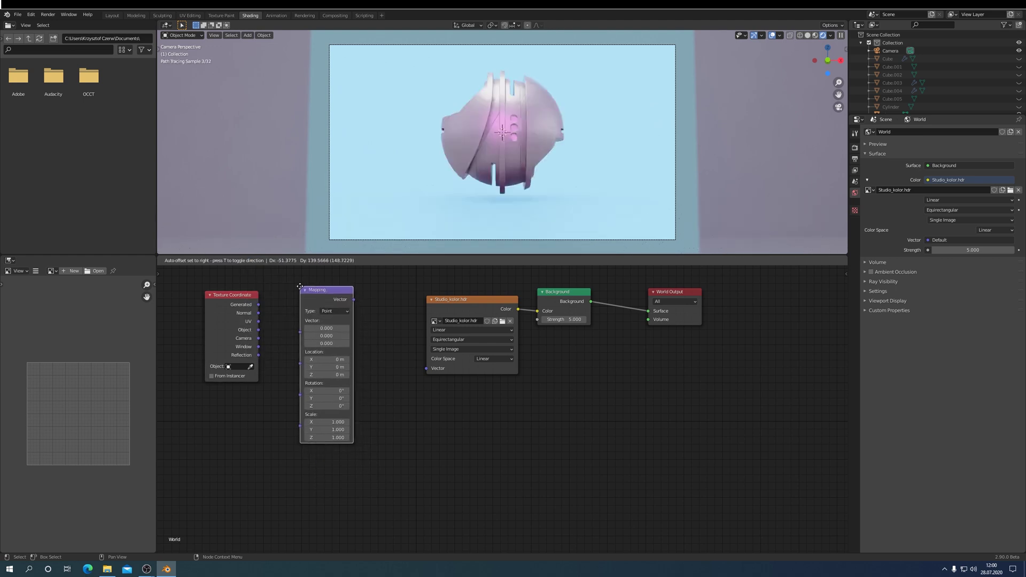
left_click(297, 281)
left_click_drag(258, 304, 299, 332)
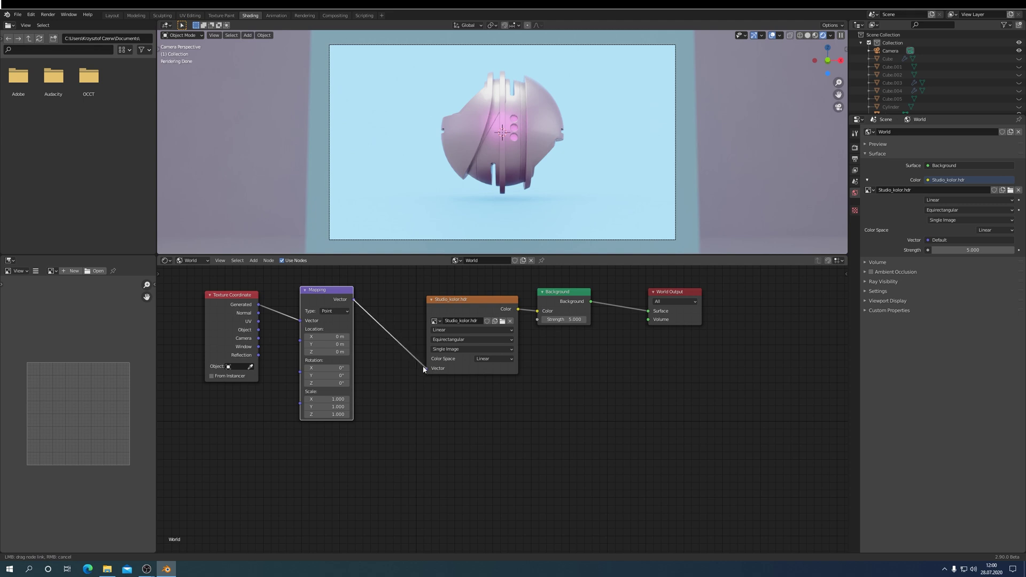
left_click_drag(408, 353, 426, 369)
Set the Mapping node's Z rotation to -90°.
left_click(334, 385)
type("-9")
type("0")
key("Return")
scroll(570, 190, "down", 3)
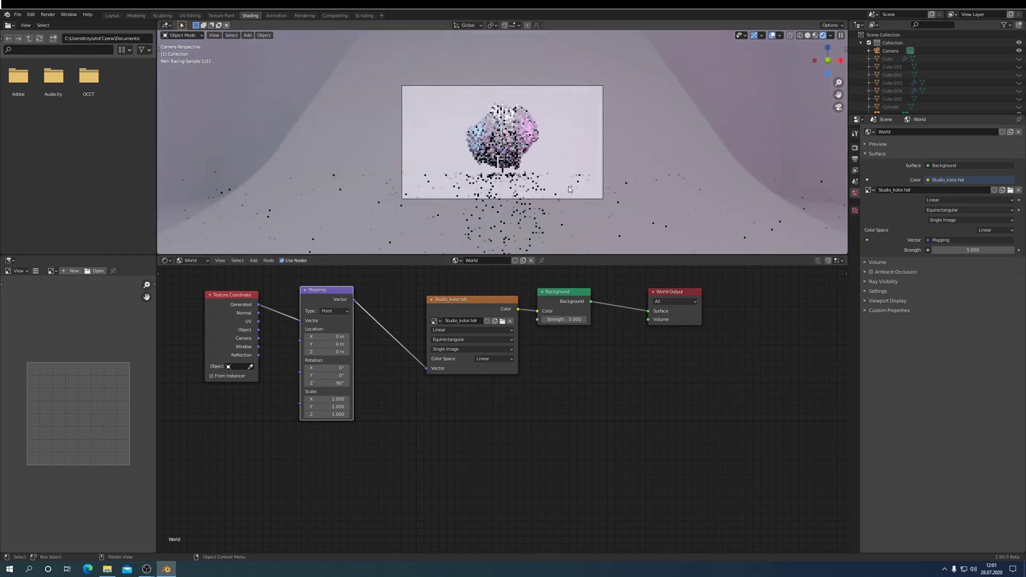
scroll(569, 189, "down", 3)
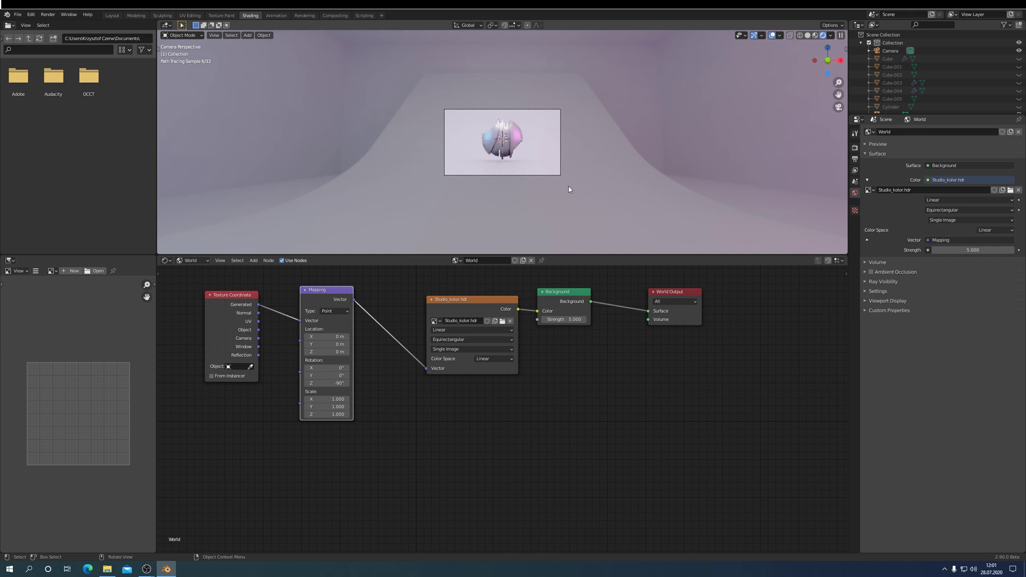
scroll(569, 189, "up", 2)
scroll(569, 189, "up", 3)
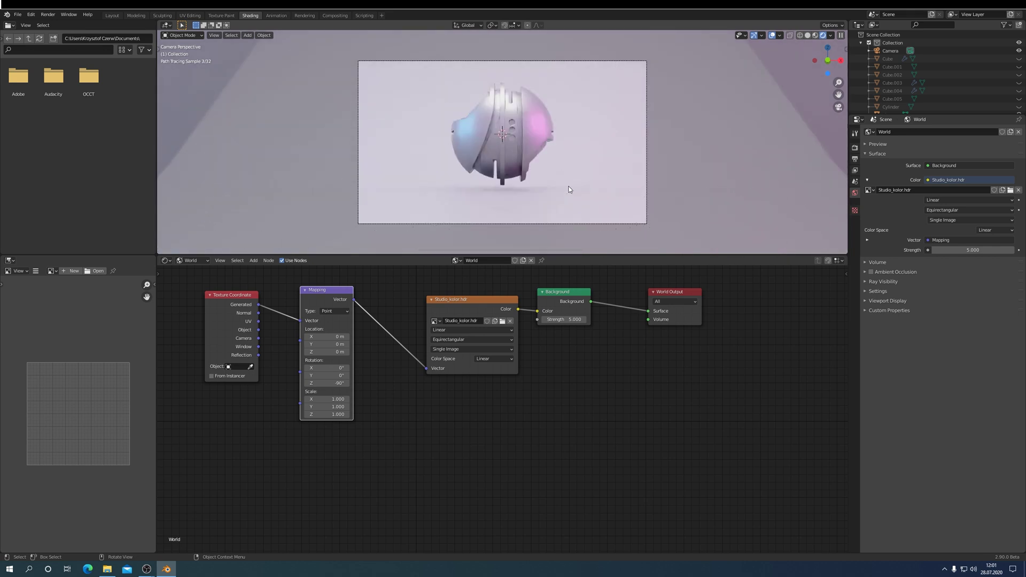
scroll(570, 190, "up", 1)
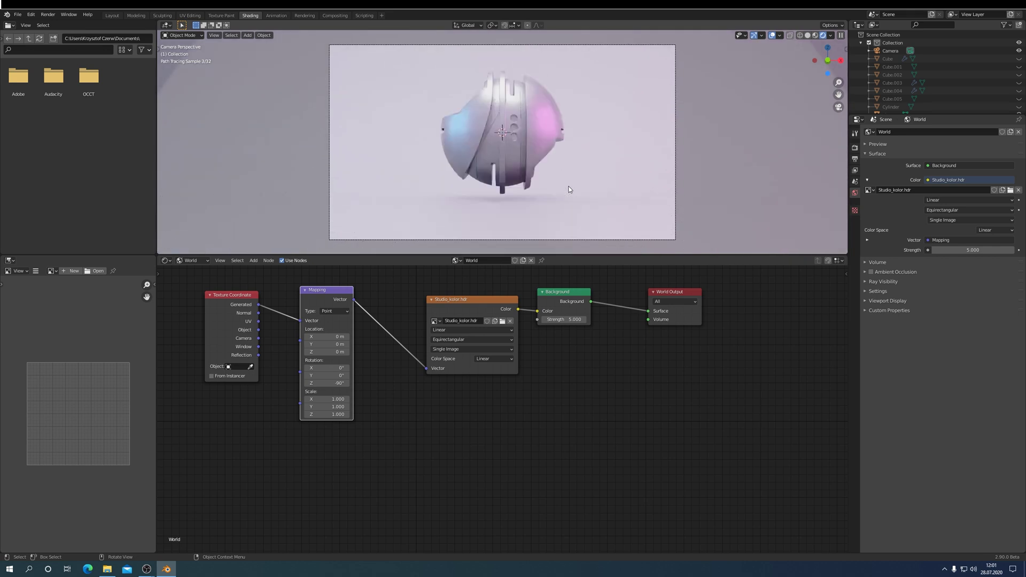
Switch to the Layout workspace and display the sphere in Solid viewport shading.
left_click(113, 16)
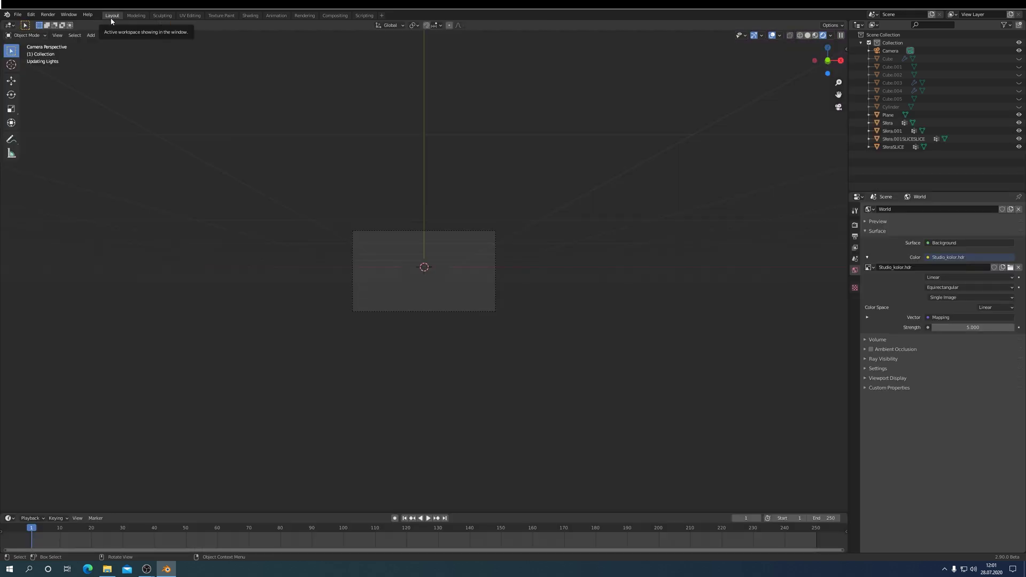
scroll(437, 342, "up", 5)
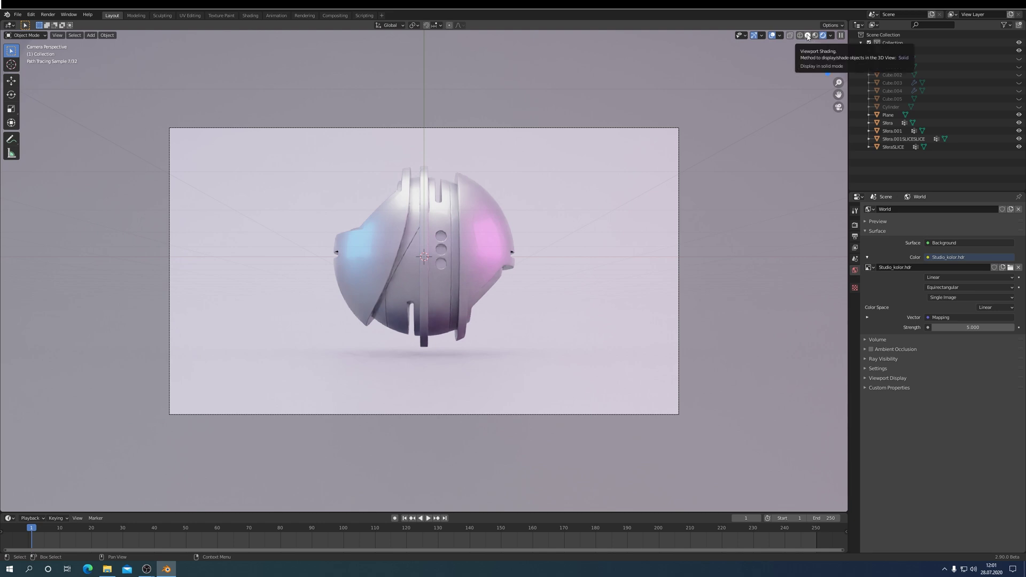
left_click(808, 37)
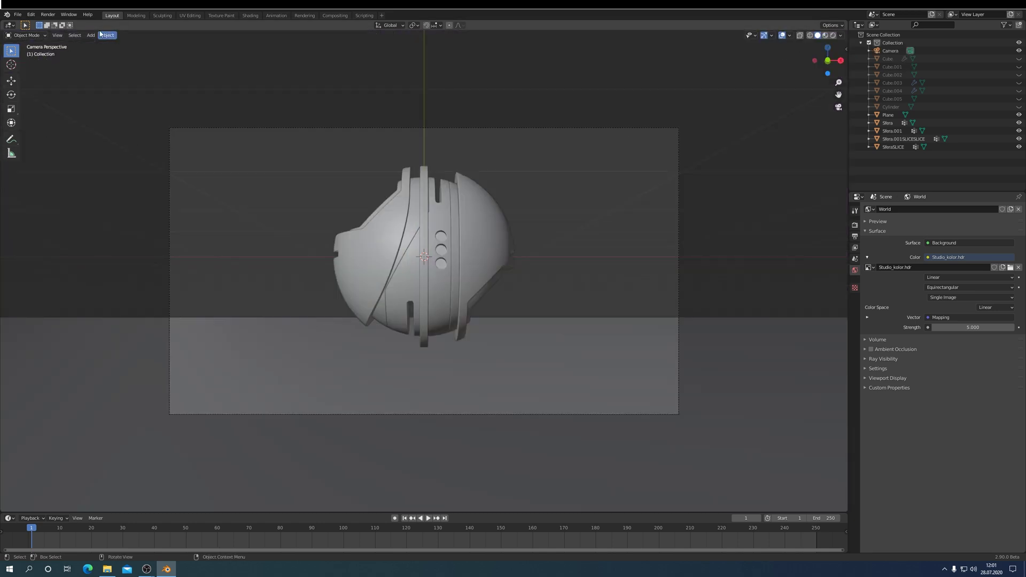
Render the final image with Render > Render Image.
left_click(44, 17)
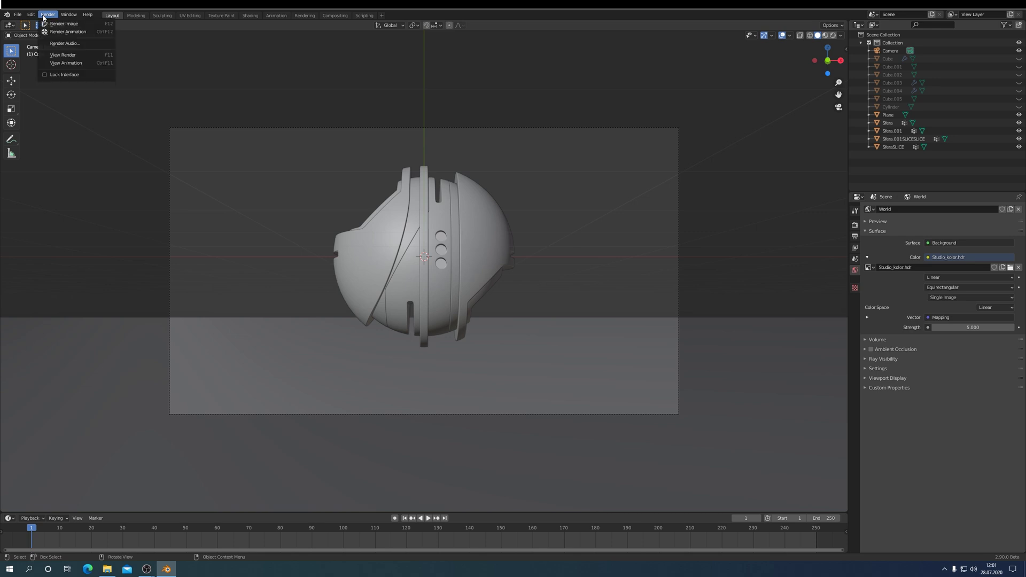
left_click(60, 25)
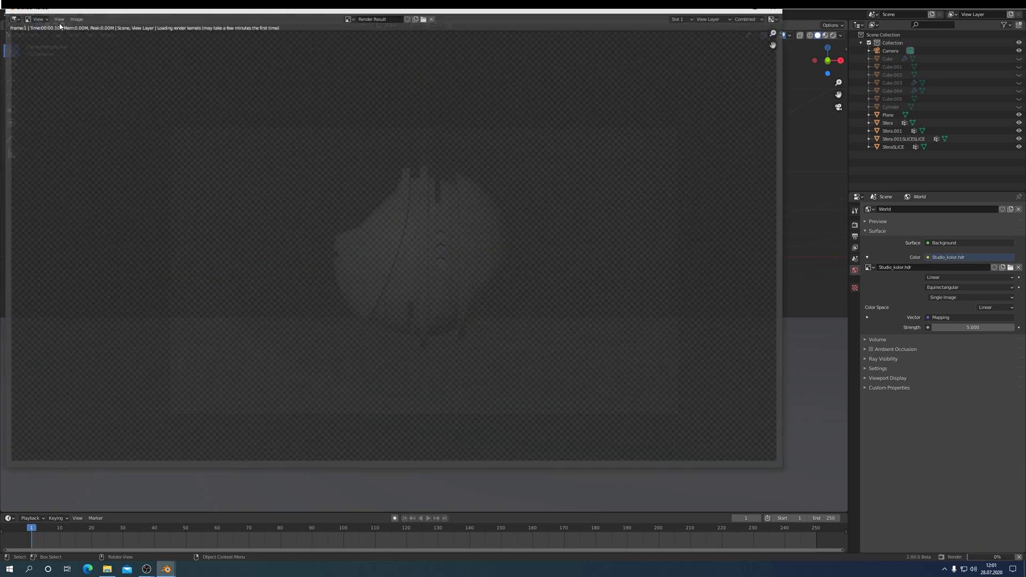